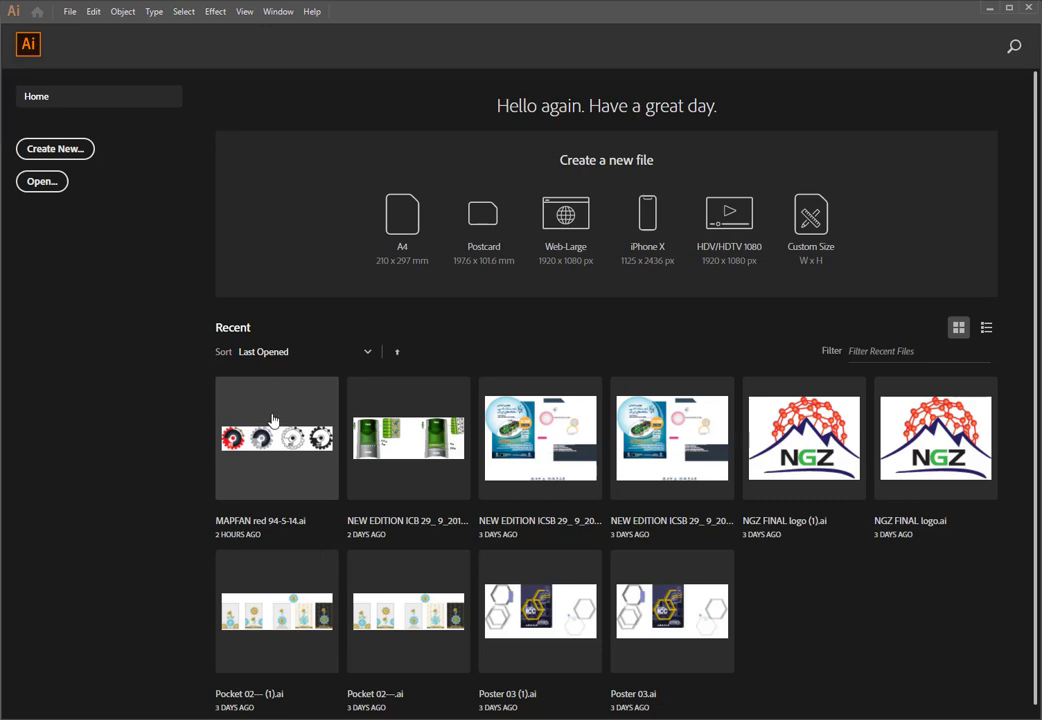
- Open the recent file MAPFAN red 94-5-14.ai
left_click(273, 420)
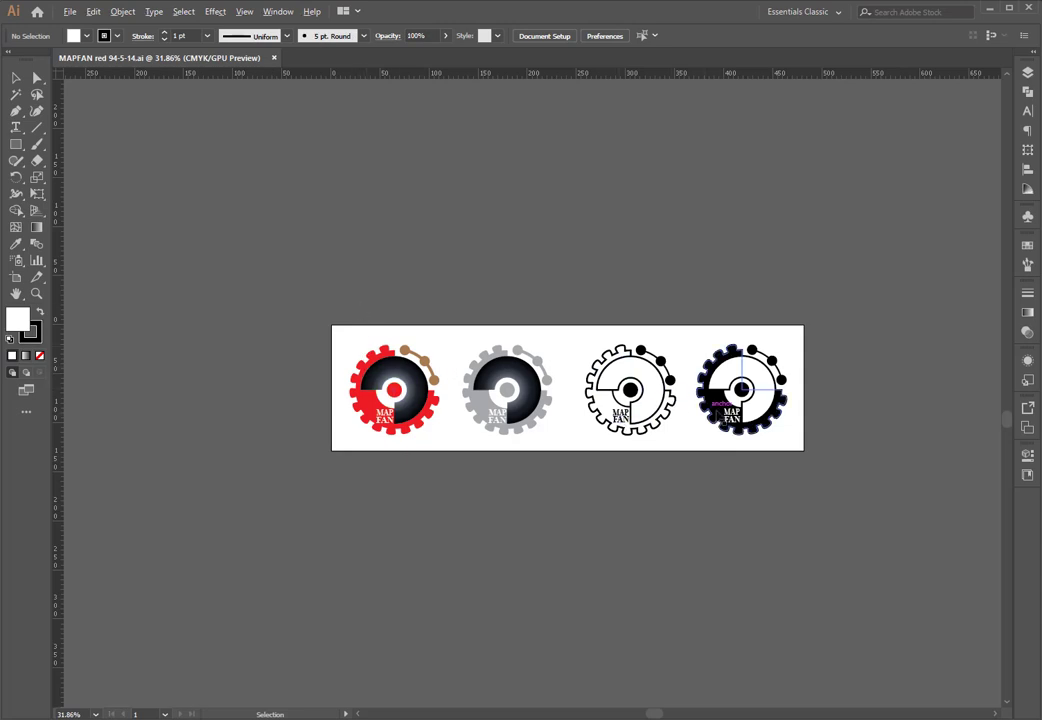
scroll(798, 430, "up", 2)
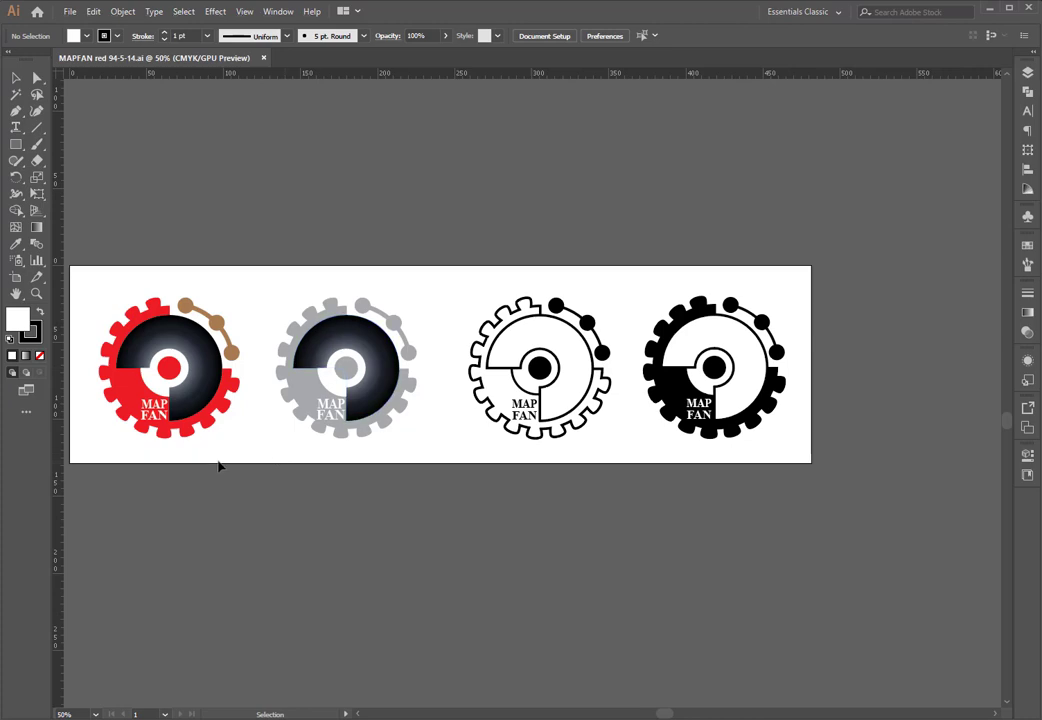
left_click_drag(239, 451, 248, 331)
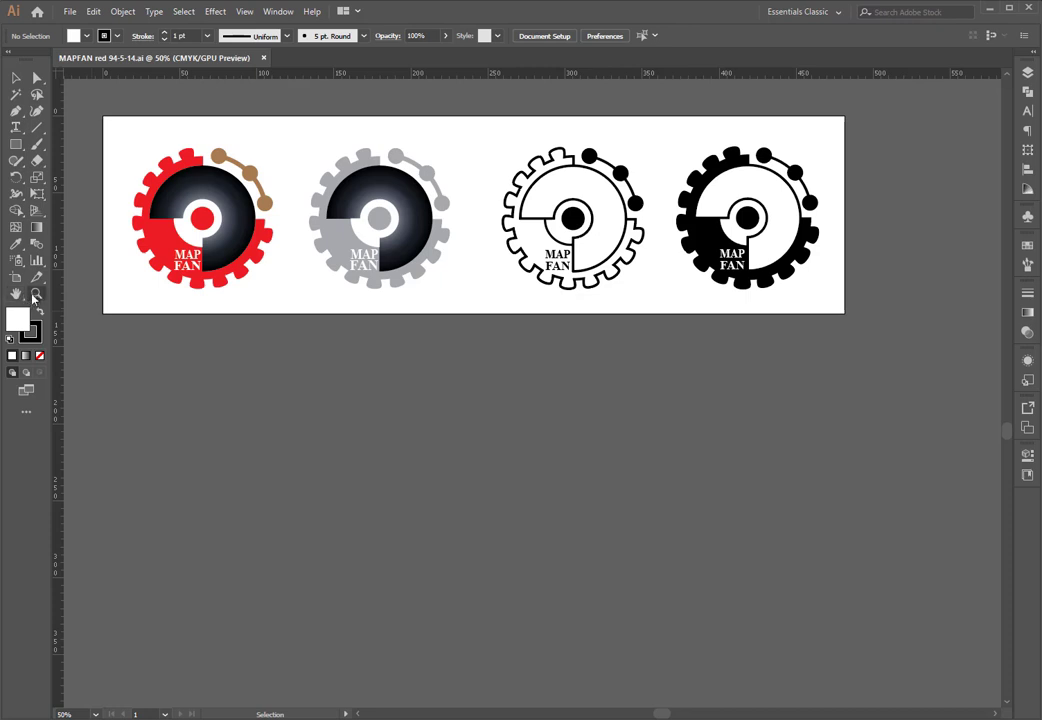
left_click(96, 714)
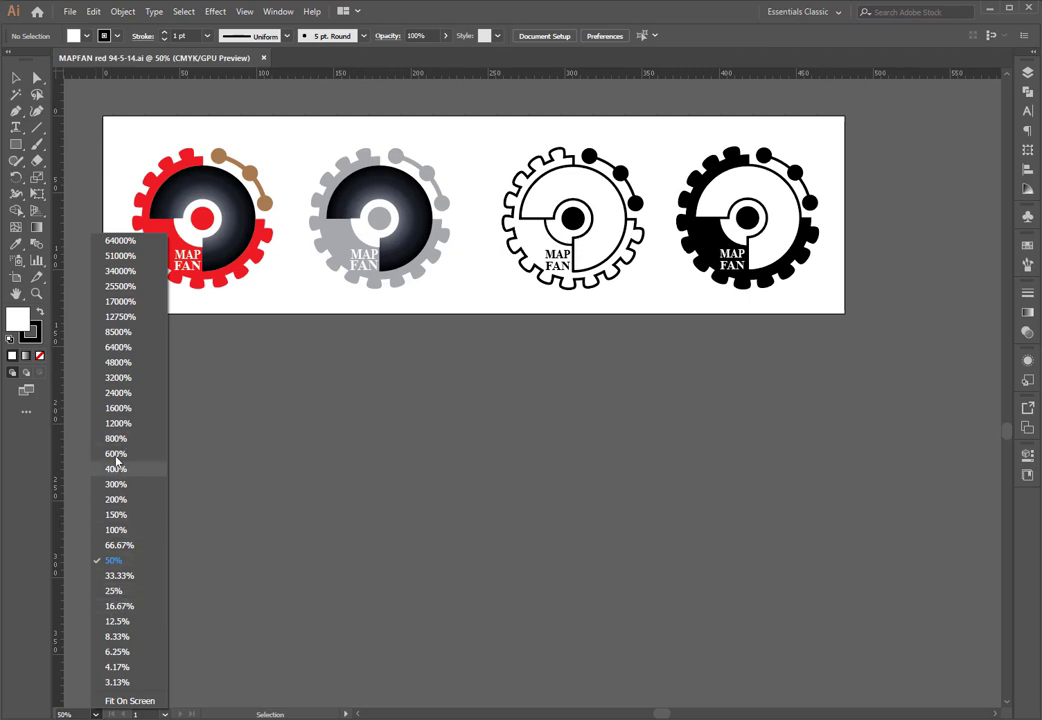
left_click(328, 372)
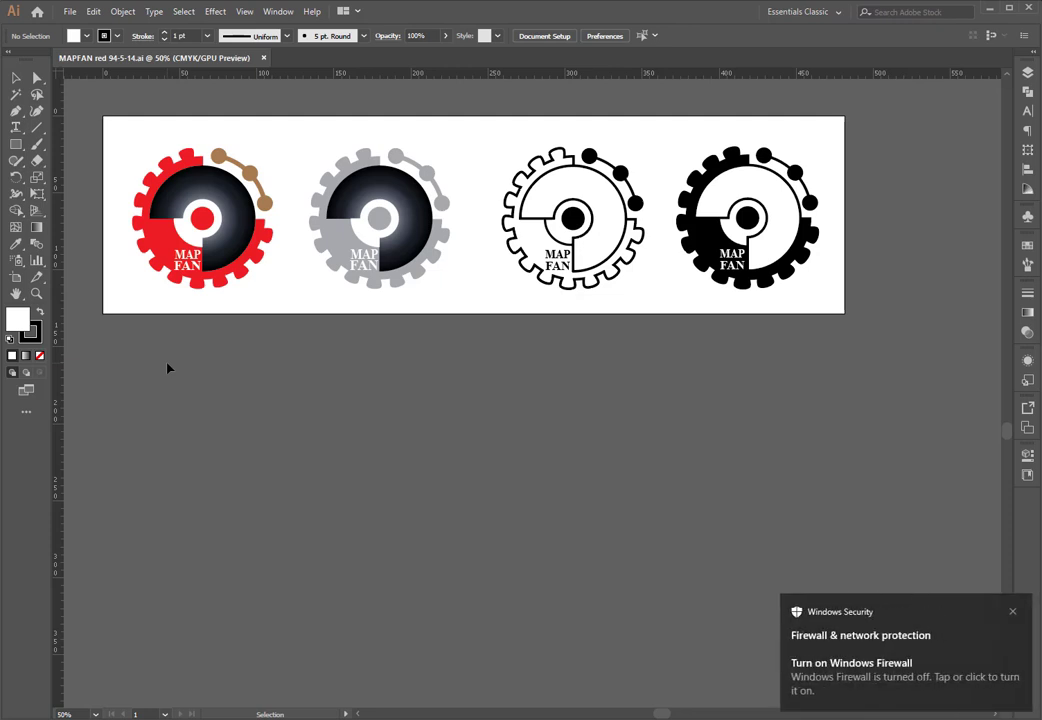
left_click(1013, 612)
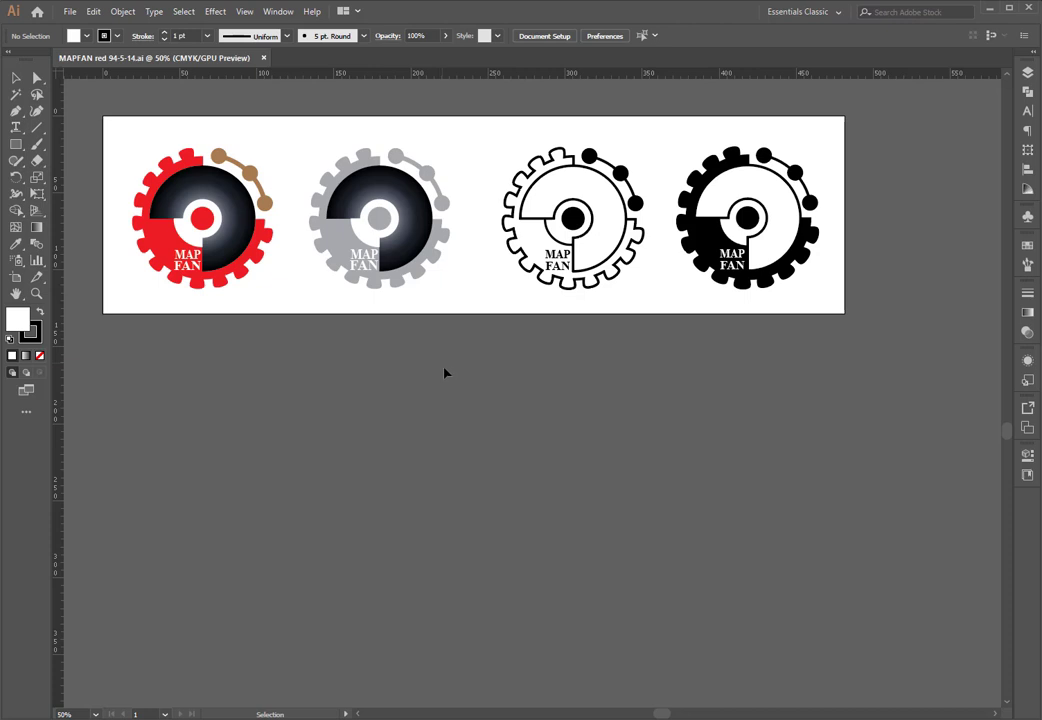
- Place vertical ruler guides at about 8 mm and 29 mm and horizontal guides at about 17 mm and 33 mm
scroll(313, 419, "up", 1)
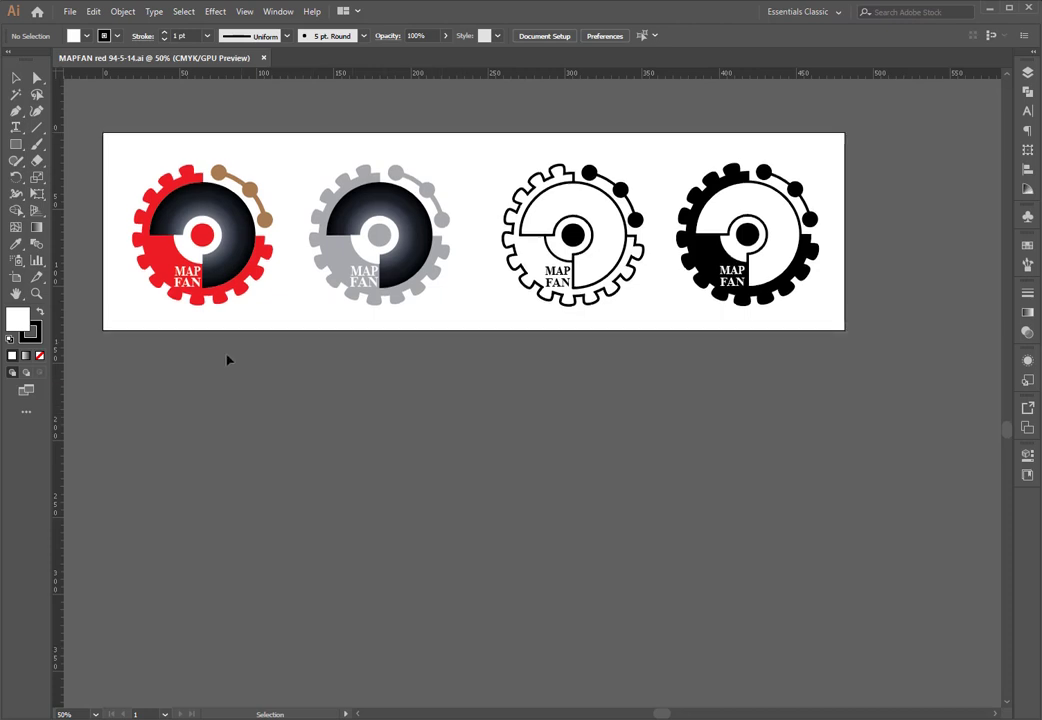
left_click_drag(58, 231, 116, 231)
left_click_drag(138, 72, 138, 160)
left_click_drag(58, 202, 148, 196)
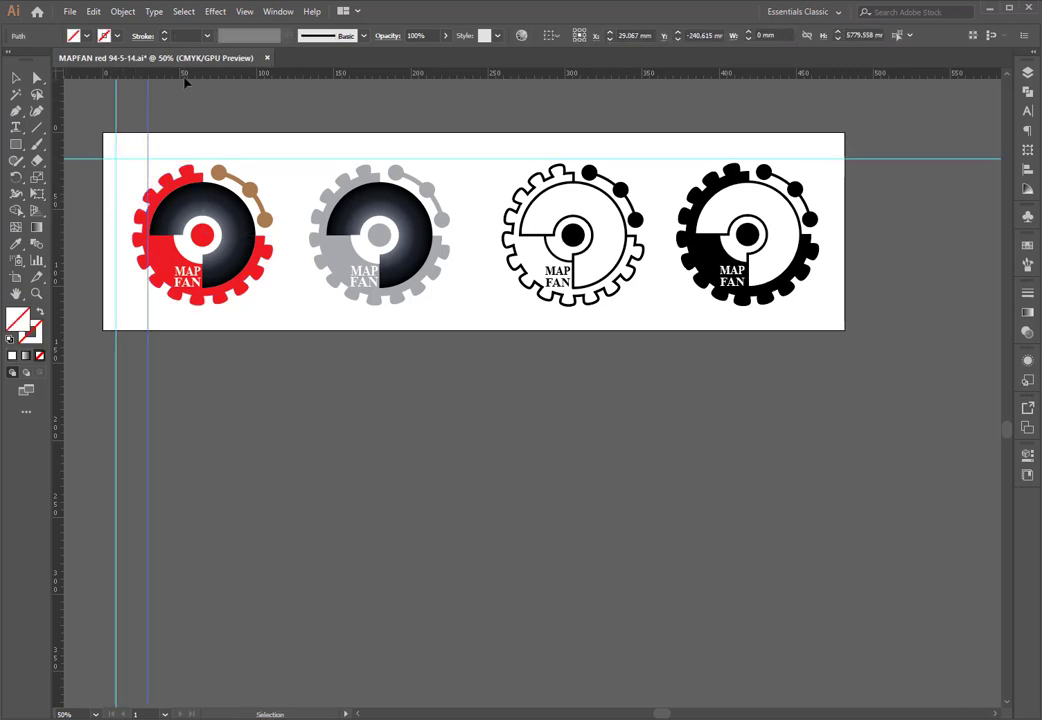
left_click_drag(185, 76, 140, 183)
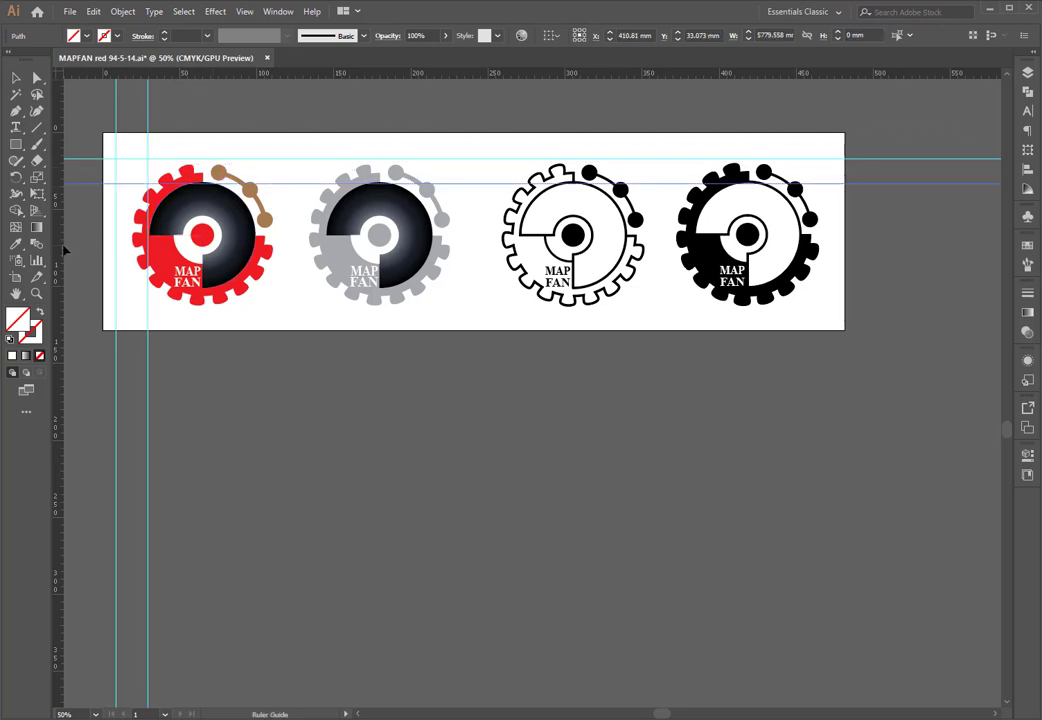
- Add vertical guides at about 74, 92 and 115 mm and horizontal guides at about 73, 99 and 114 mm
left_click_drag(63, 250, 245, 240)
left_click_drag(60, 232, 217, 200)
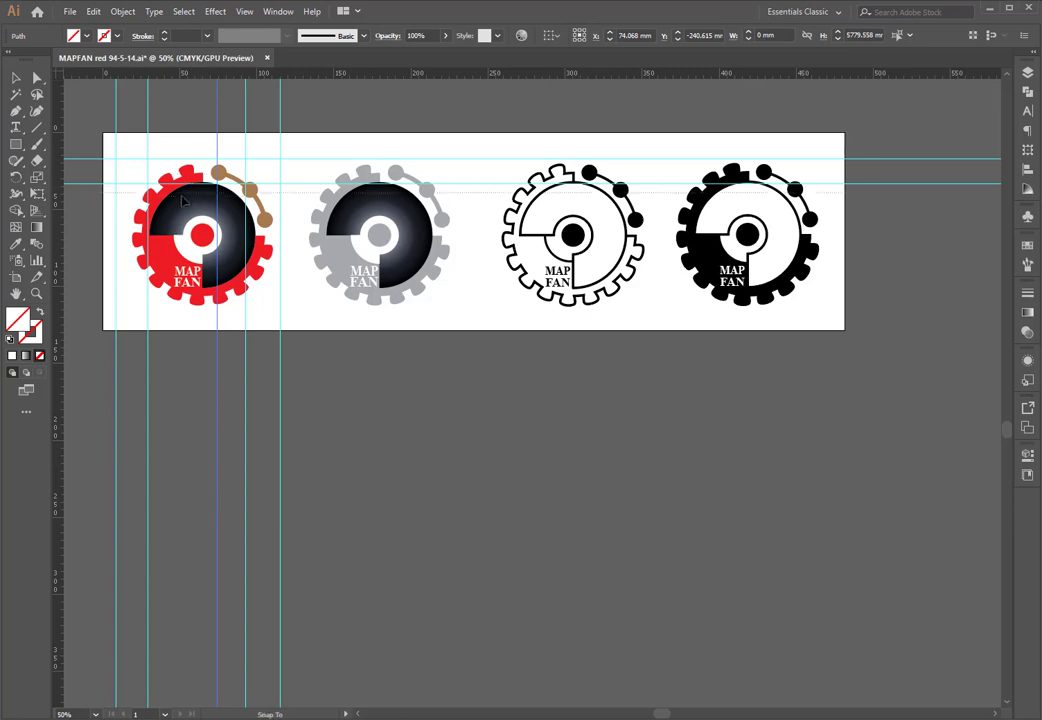
left_click_drag(190, 74, 230, 245)
left_click_drag(321, 76, 303, 285)
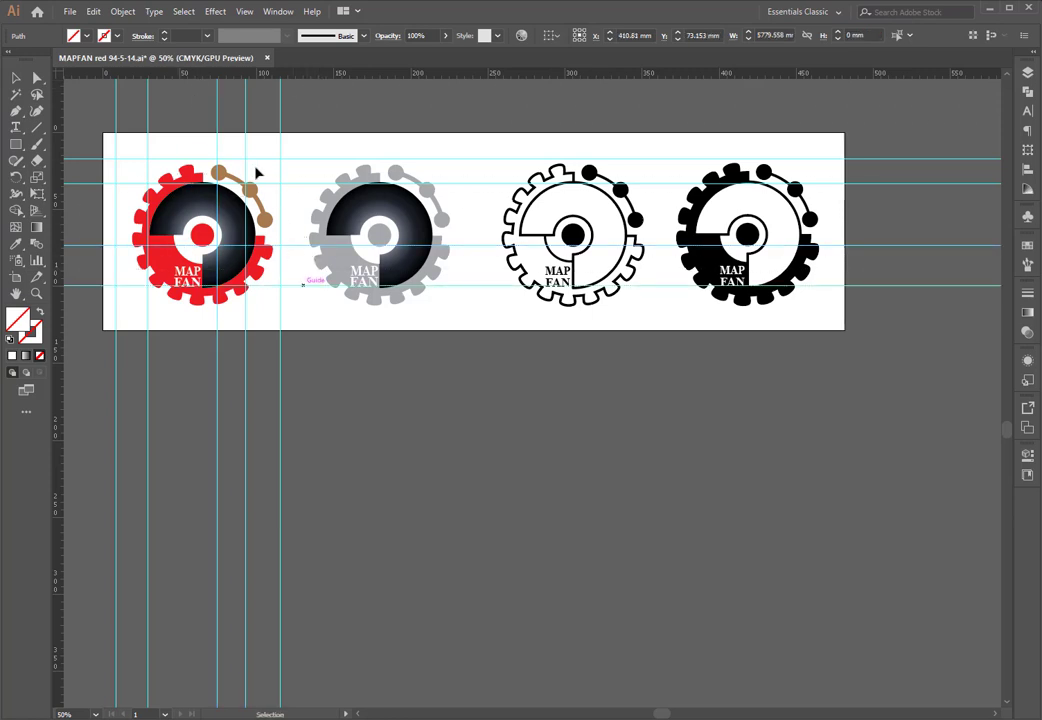
left_click_drag(309, 76, 325, 316)
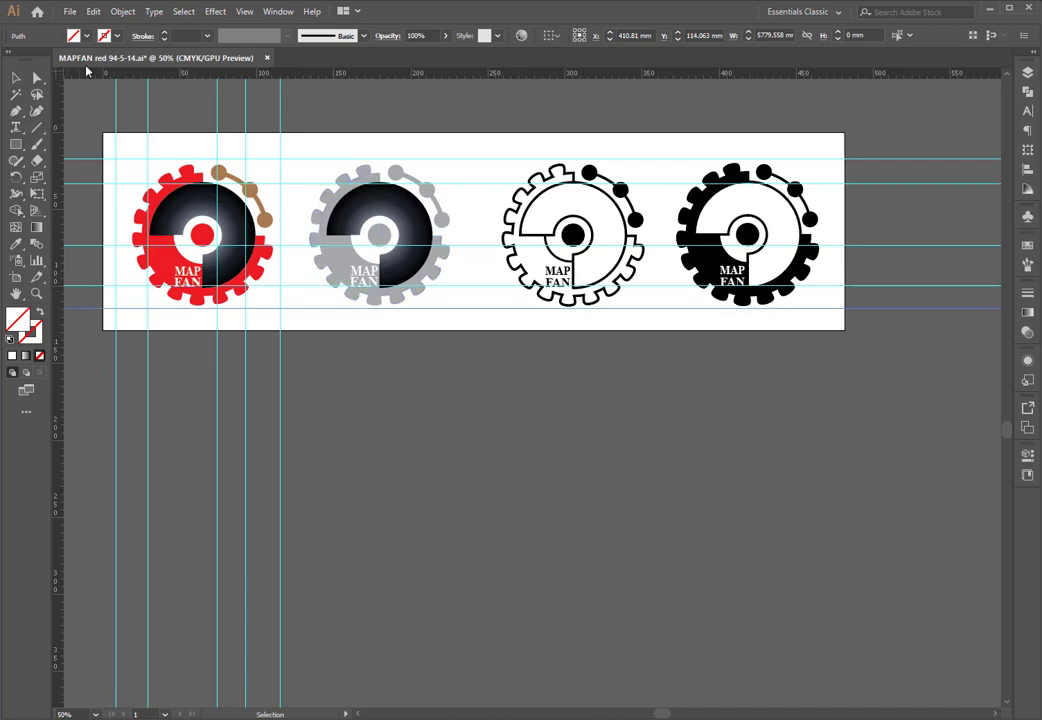
- Hide the document rulers and turn them back on
left_click(243, 11)
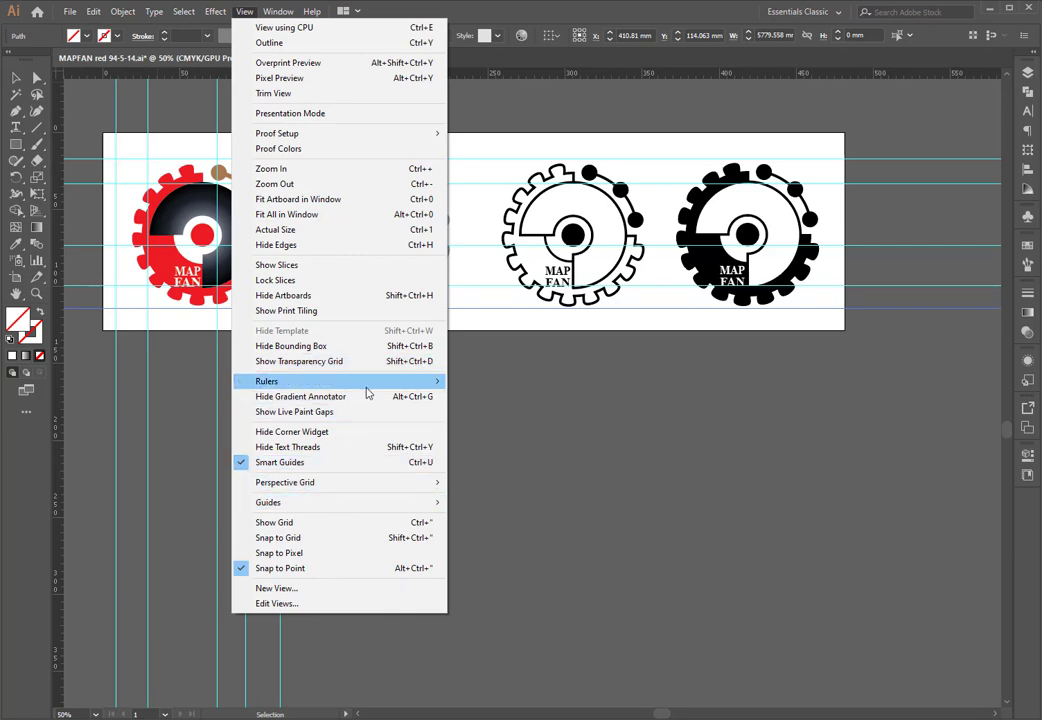
mouse_move(420, 382)
left_click(463, 384)
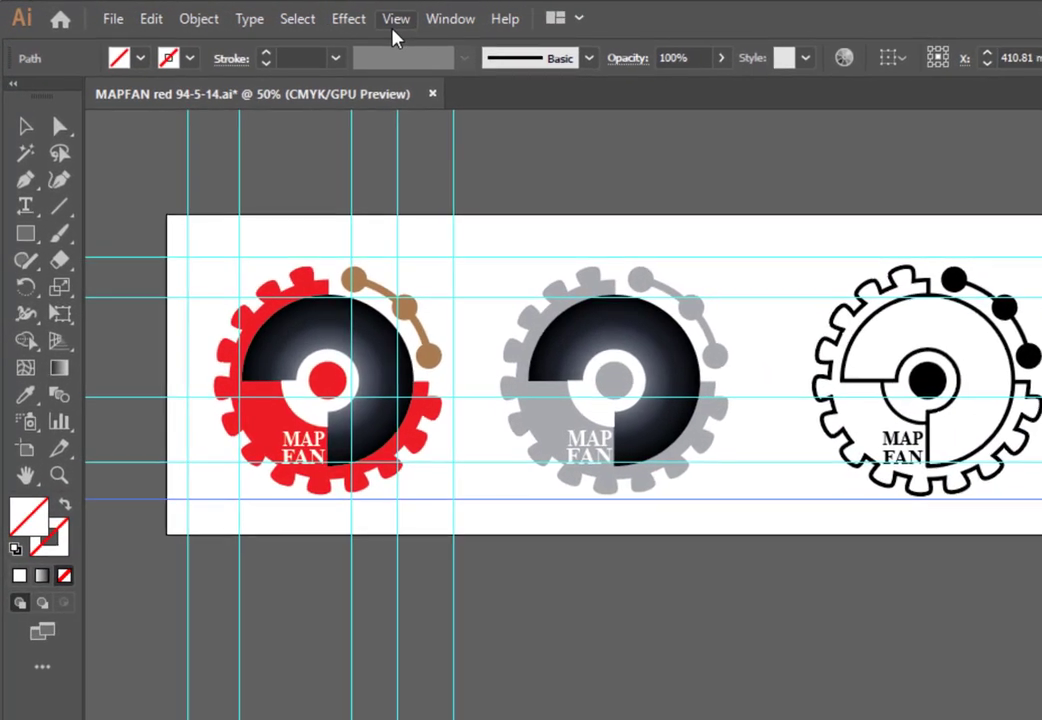
left_click(243, 12)
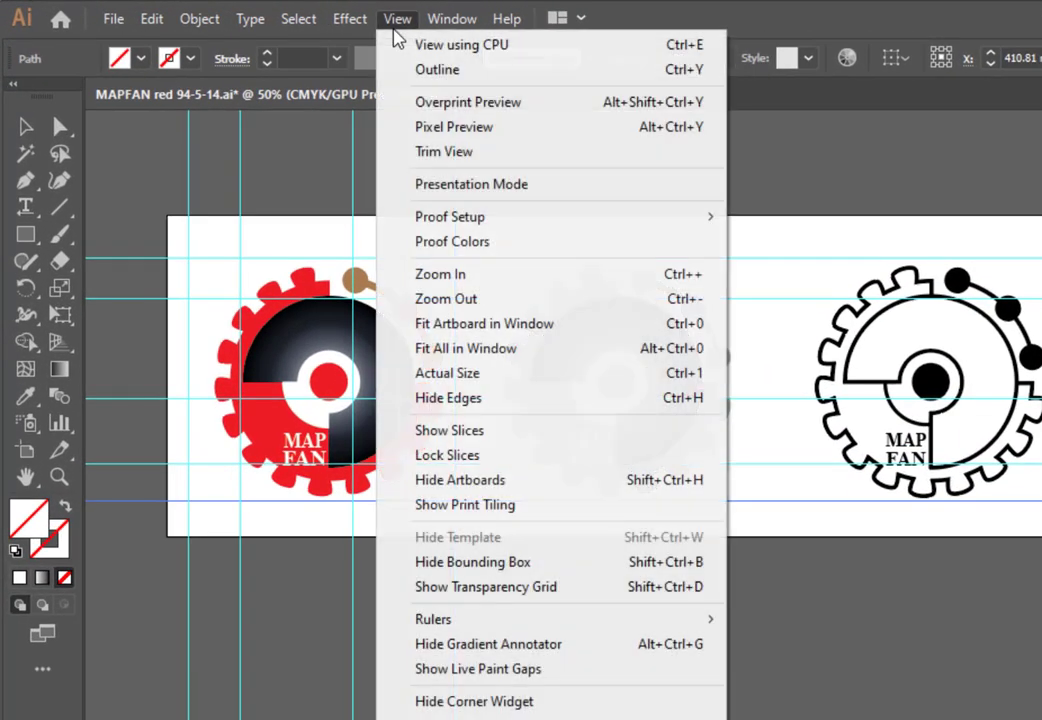
mouse_move(579, 624)
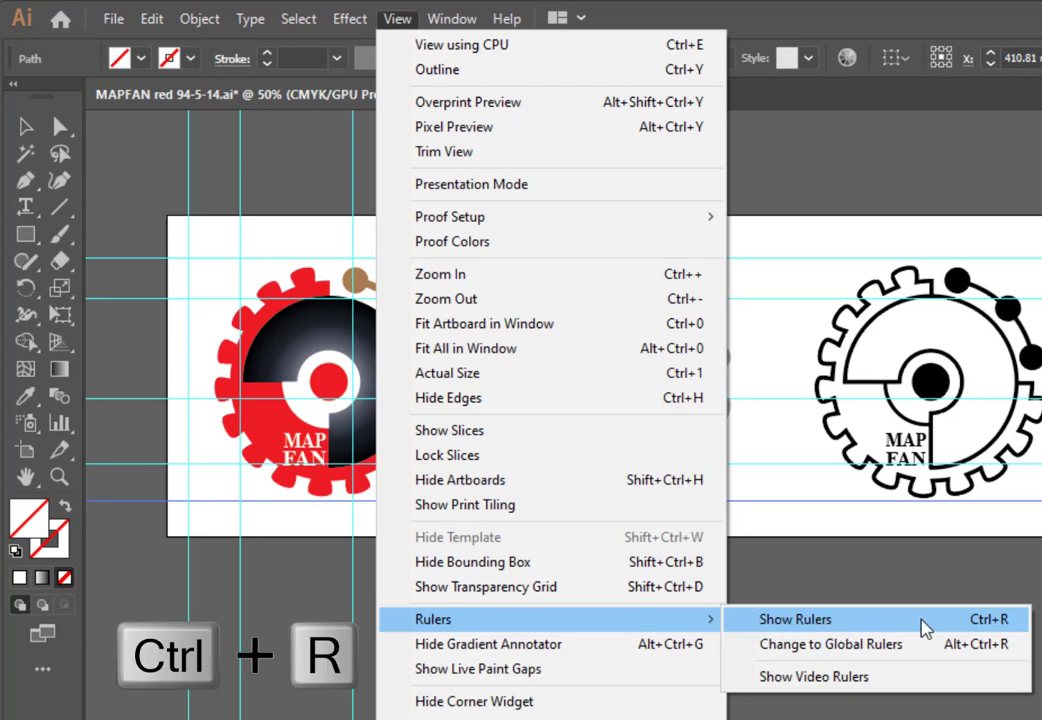
left_click(870, 622)
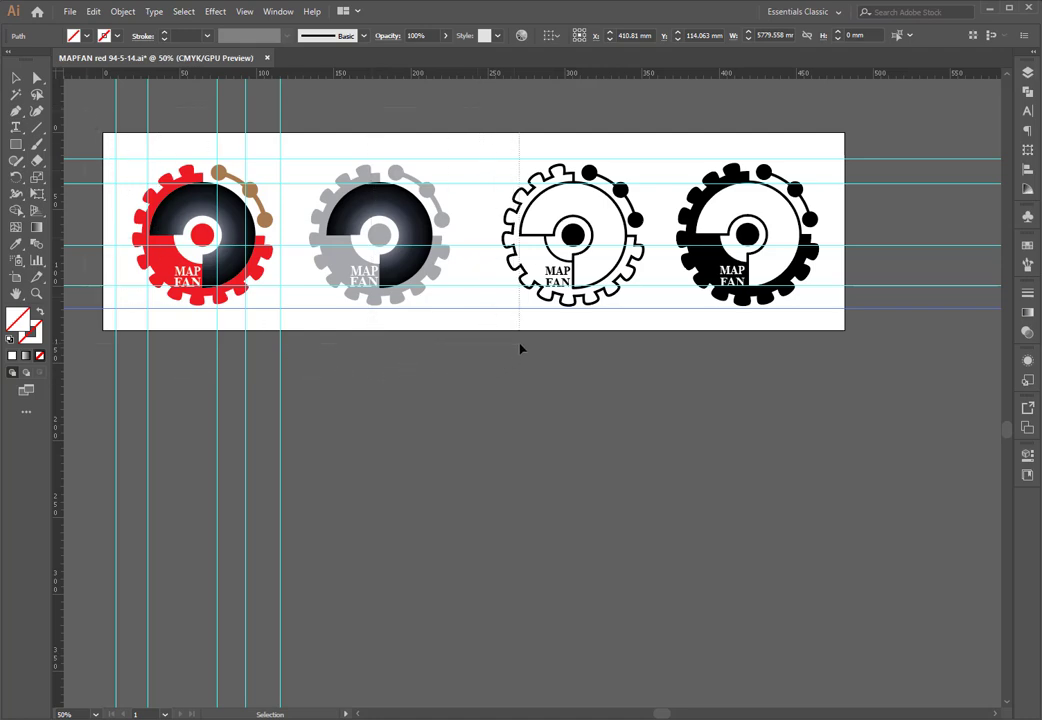
- Select only the vertical guides above the artboard and delete them
key("ctrl+a")
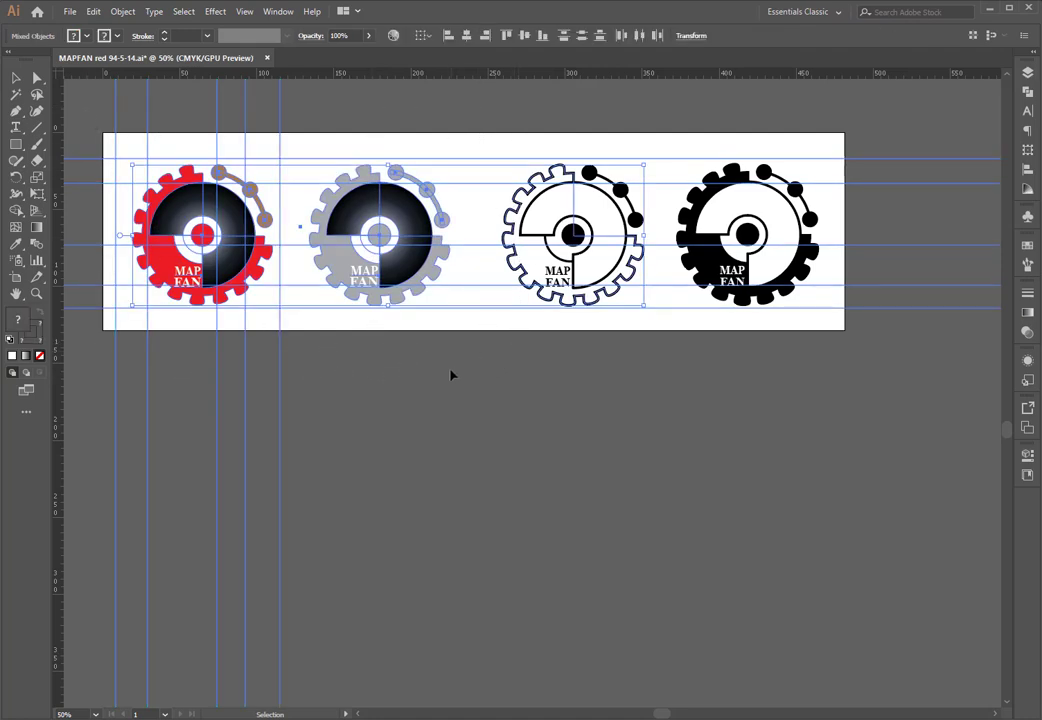
left_click(428, 391)
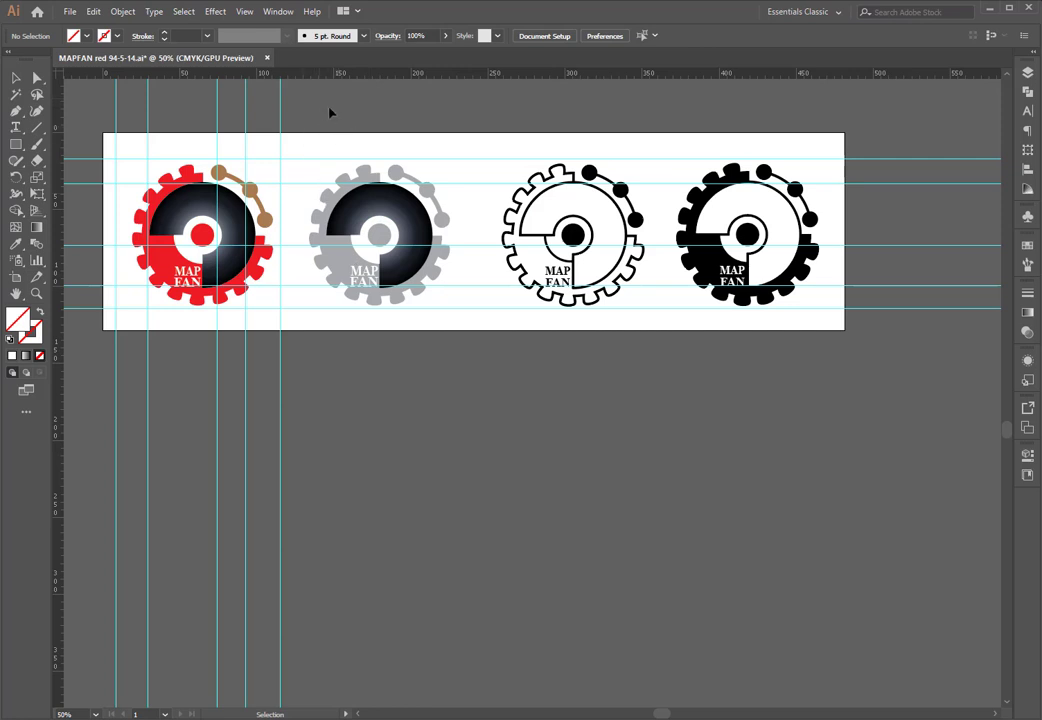
scroll(305, 160, "up", 3)
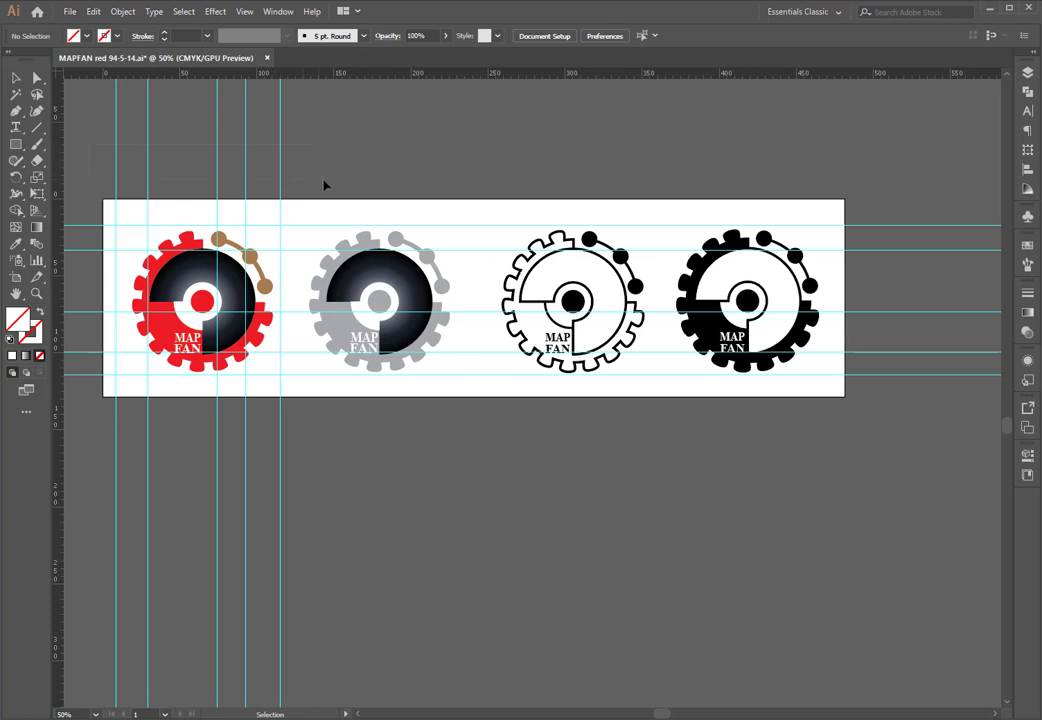
left_click_drag(323, 185, 307, 183)
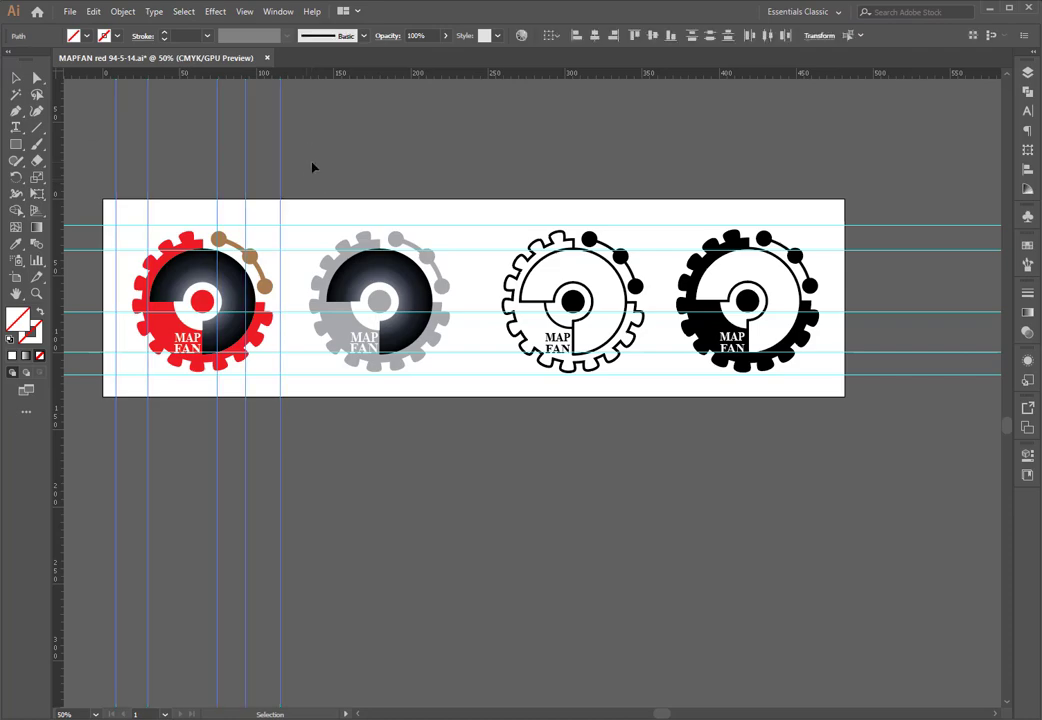
left_click(312, 167)
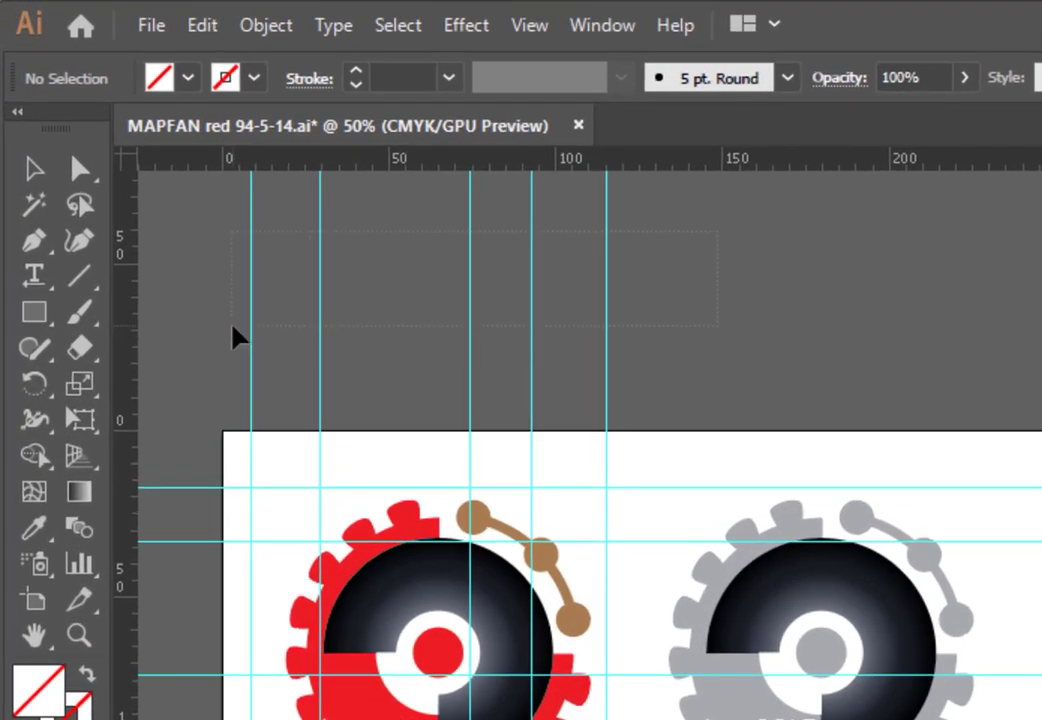
left_click_drag(233, 327, 198, 383)
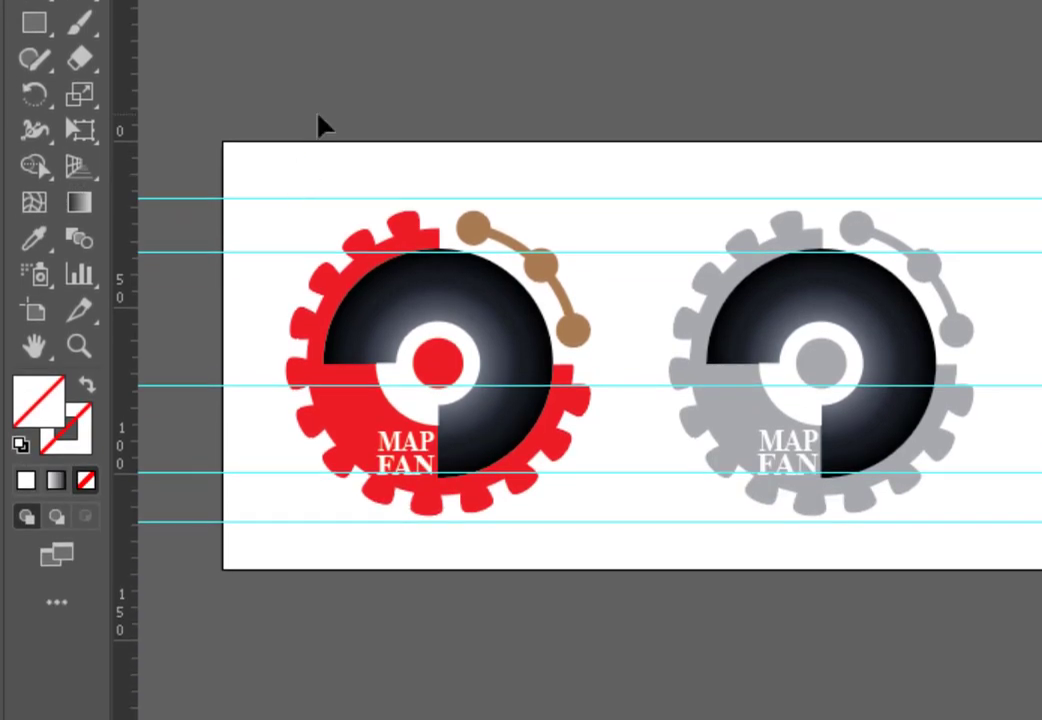
- Select all the horizontal guides in the empty area beside the artboard and delete them
left_click_drag(334, 38, 848, 61)
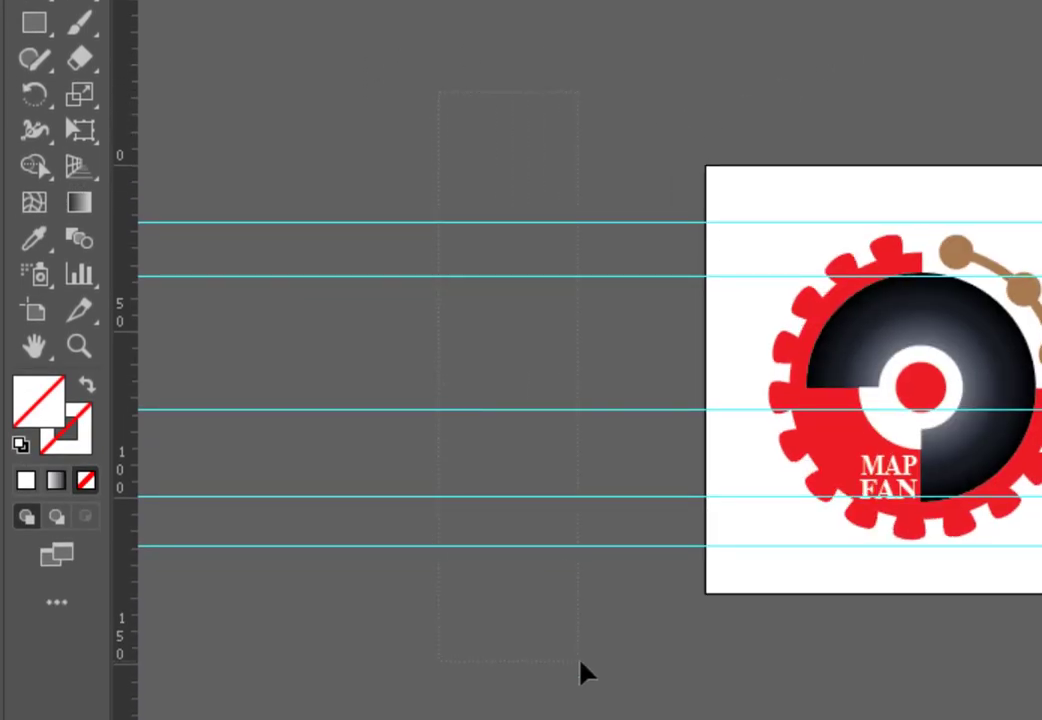
left_click_drag(643, 665, 642, 667)
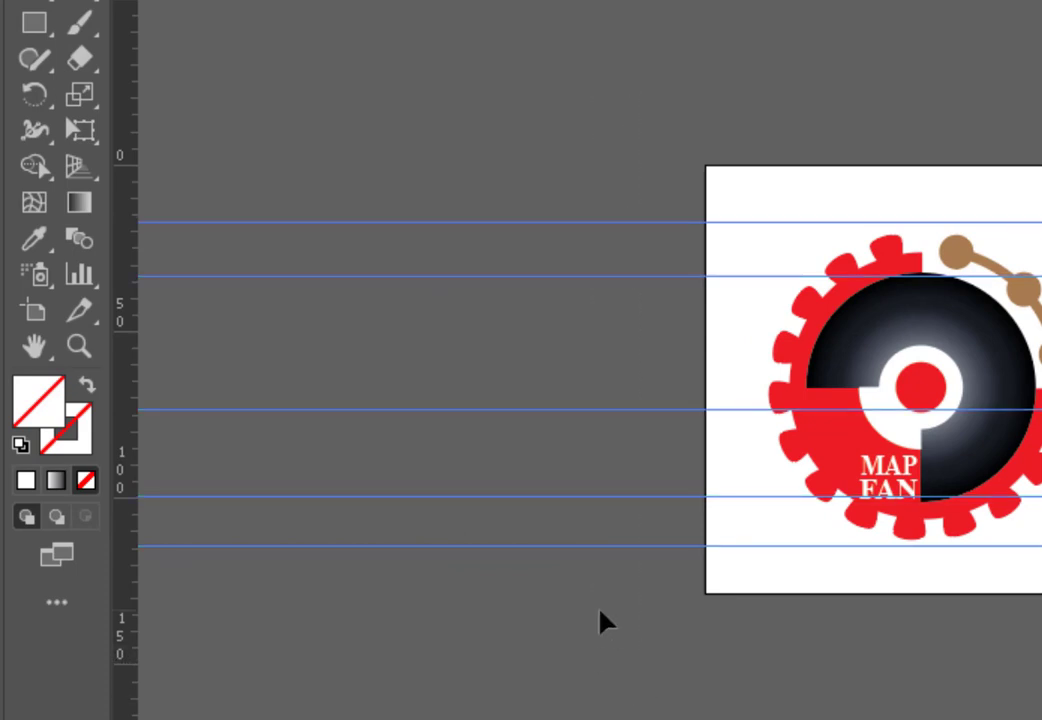
key("Delete")
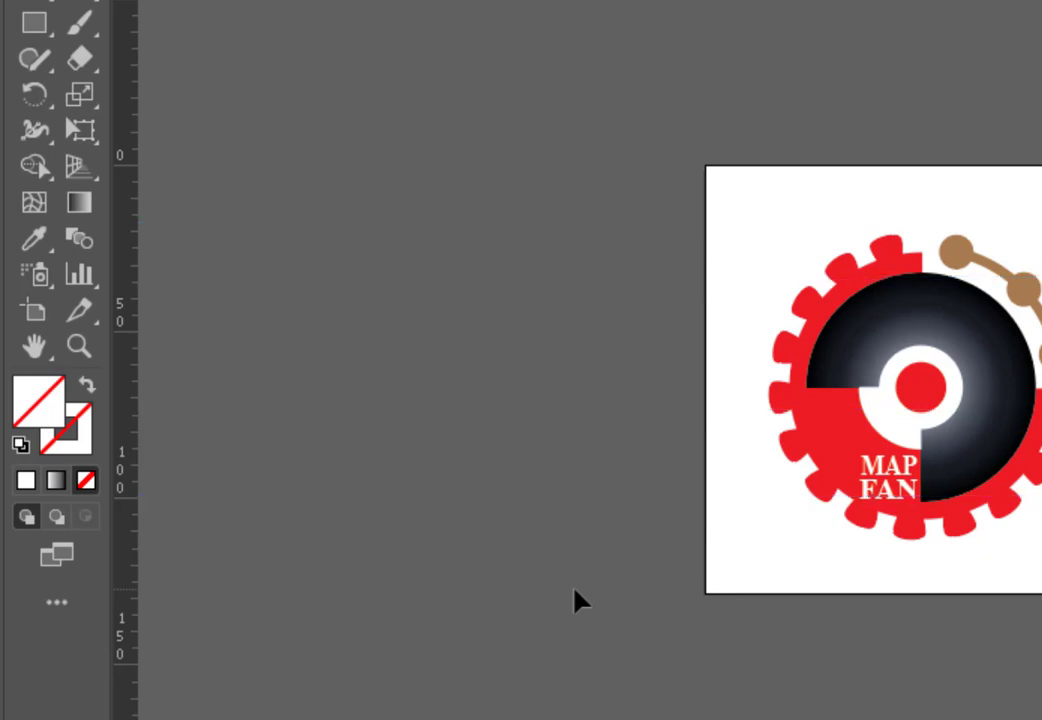
- Undo the deletion of the horizontal guides and hide the guides
key("ctrl+z")
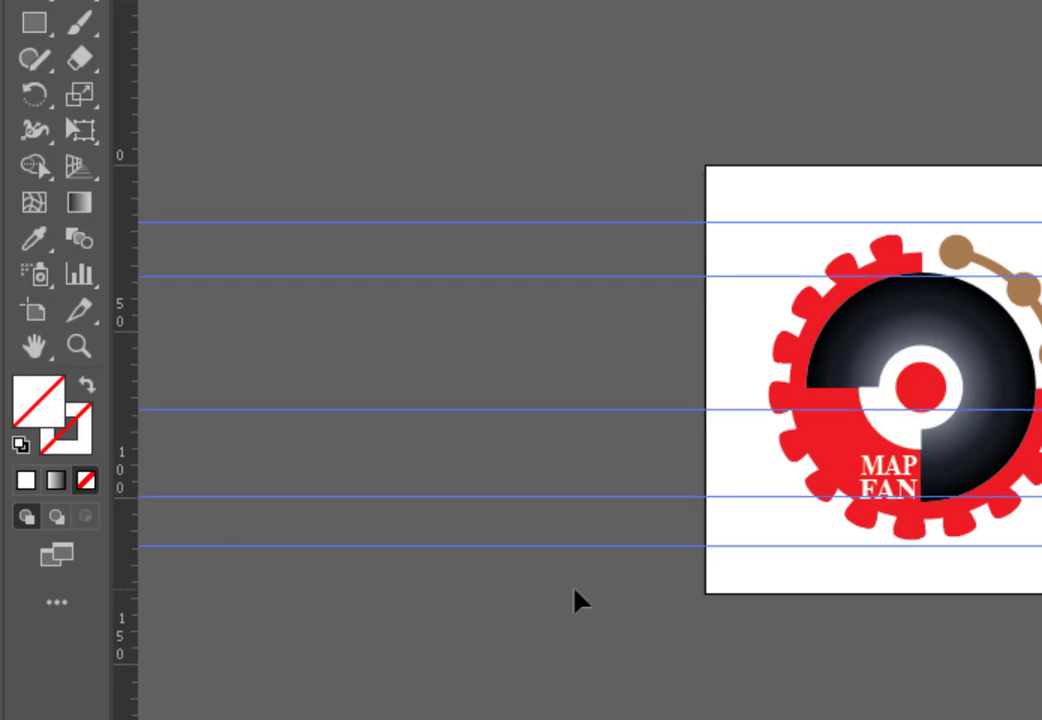
left_click(596, 277)
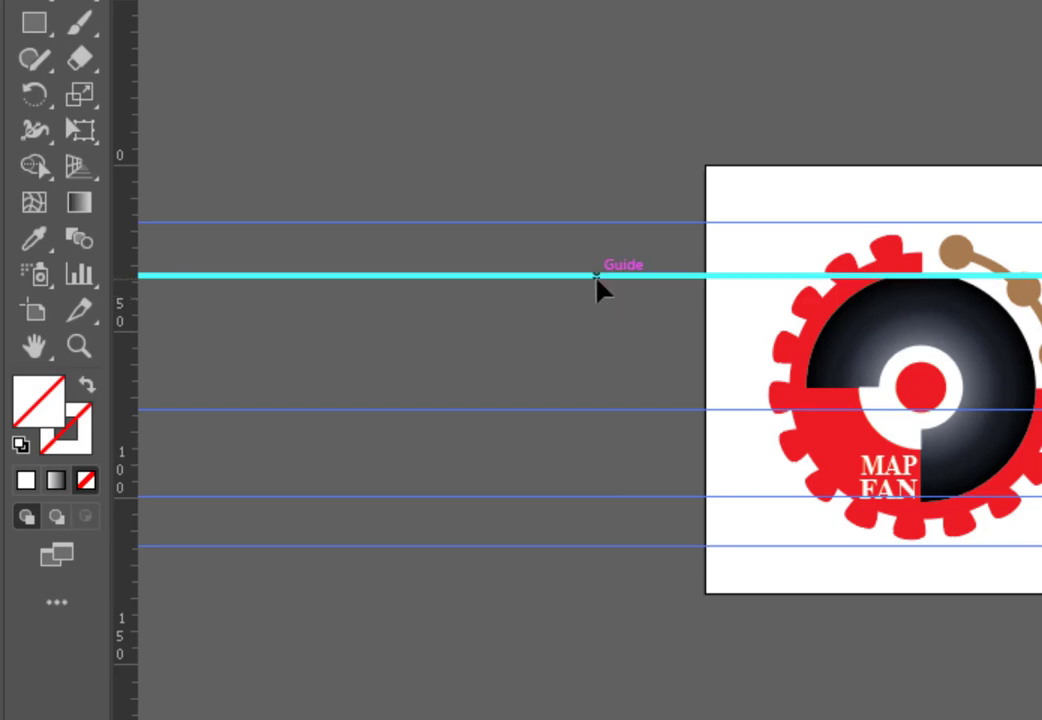
key("ctrl+semicolon")
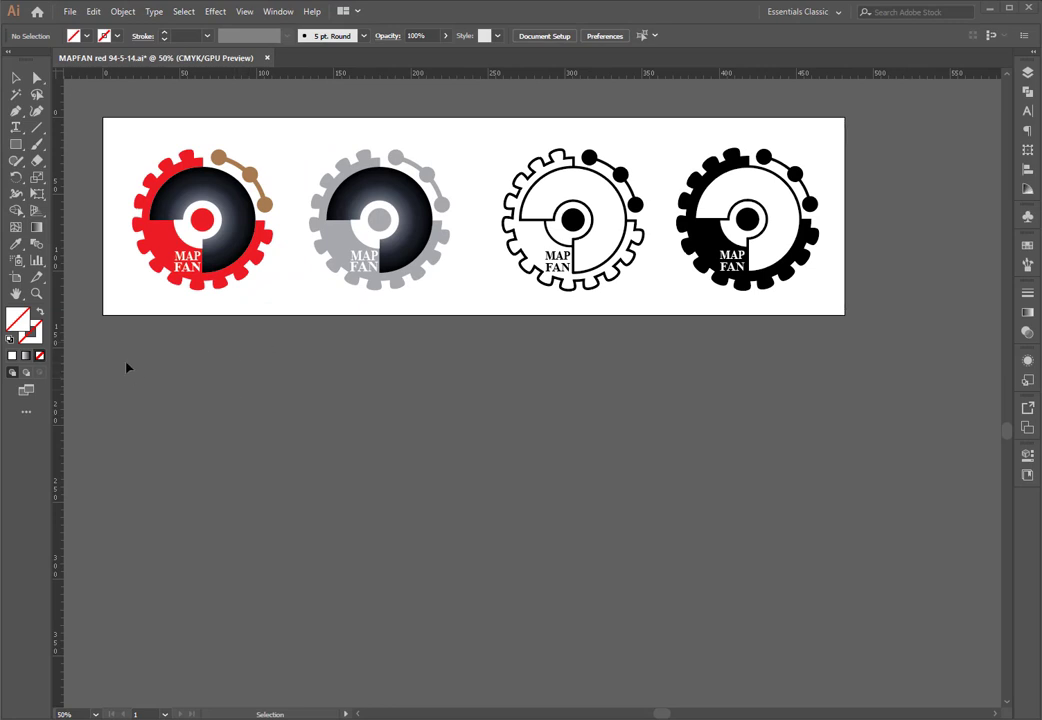
- Set the ruler units to centimeters
right_click(137, 77)
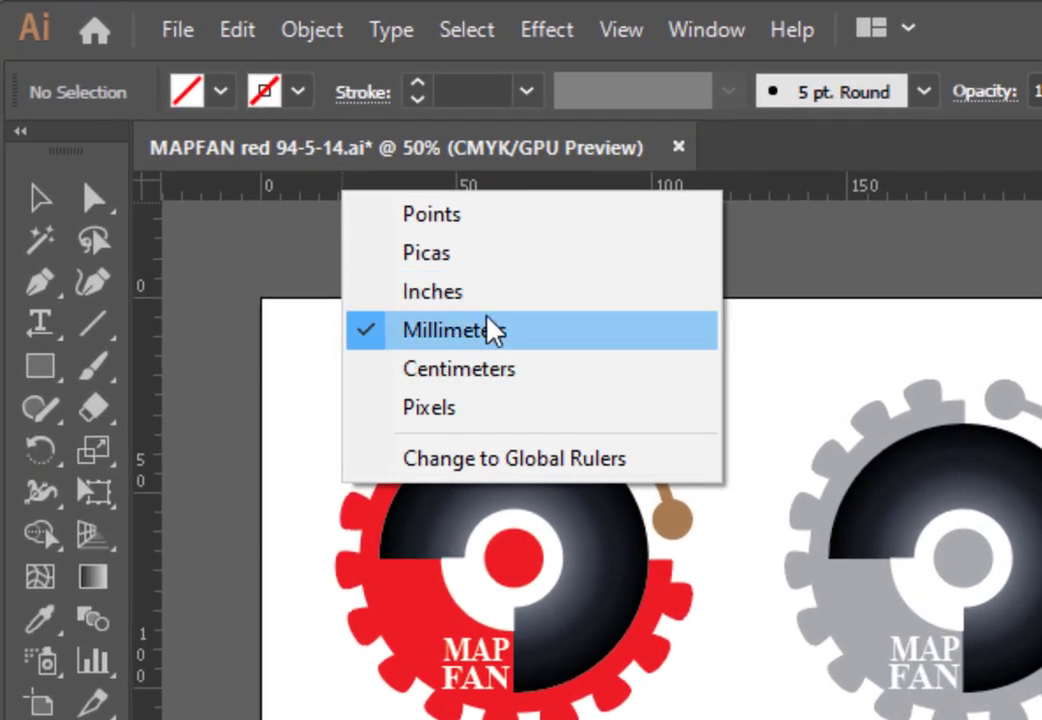
left_click(473, 371)
right_click(414, 186)
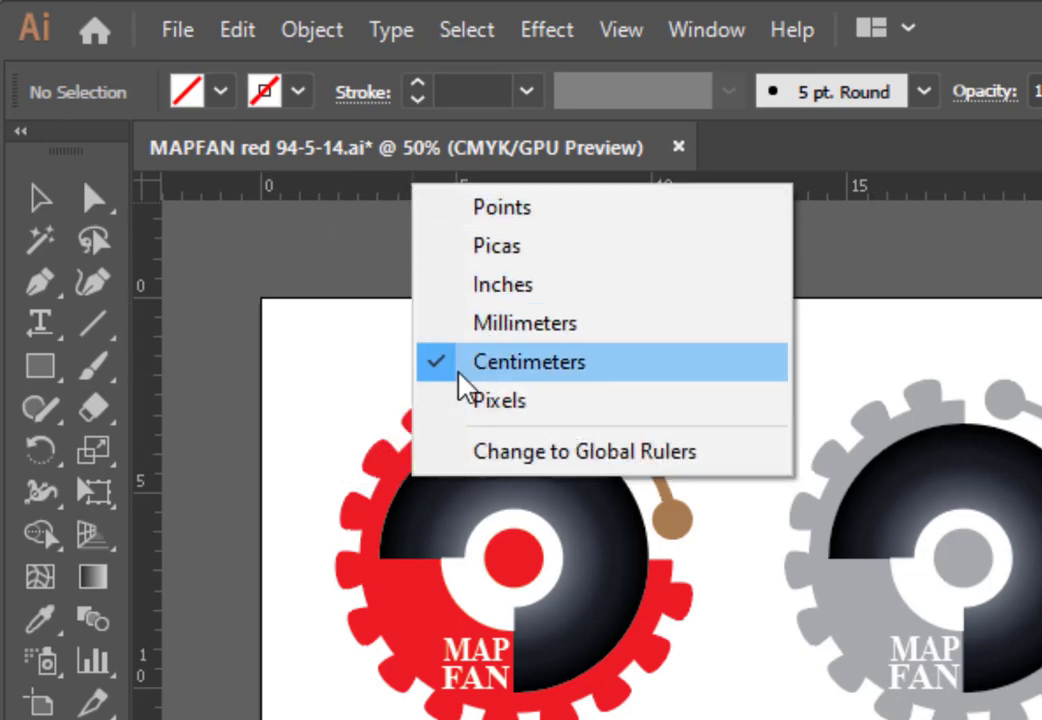
left_click(486, 362)
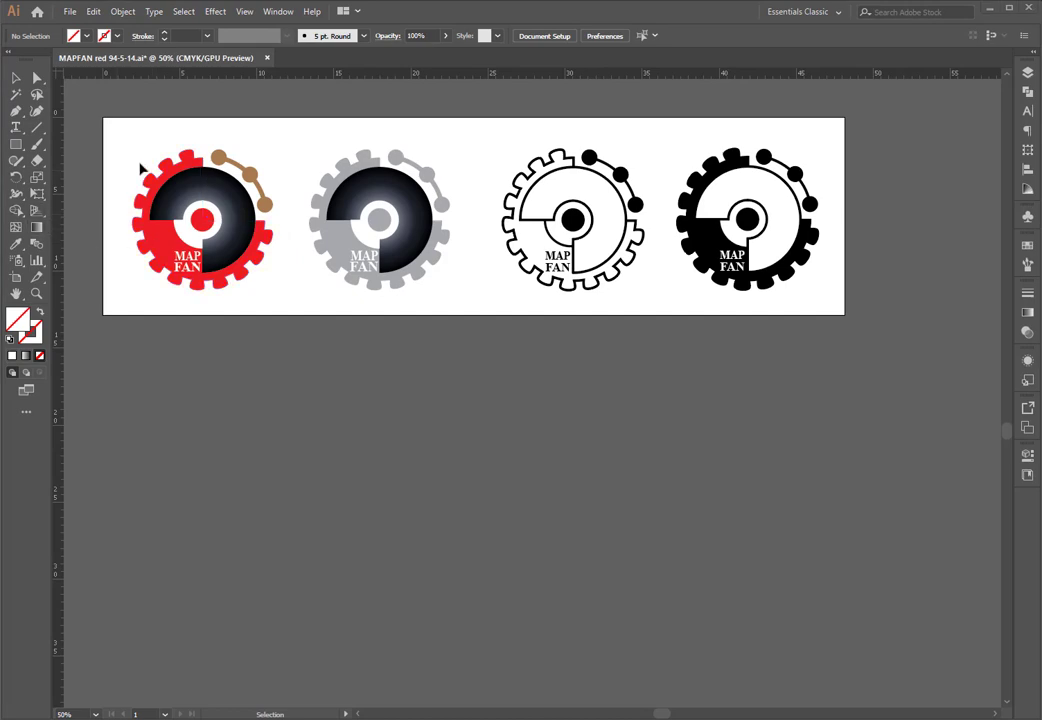
- Place a vertical guide at about 1.07 cm, between the artboard's left edge and the red gear logo
scroll(200, 148, "up", 3, "alt")
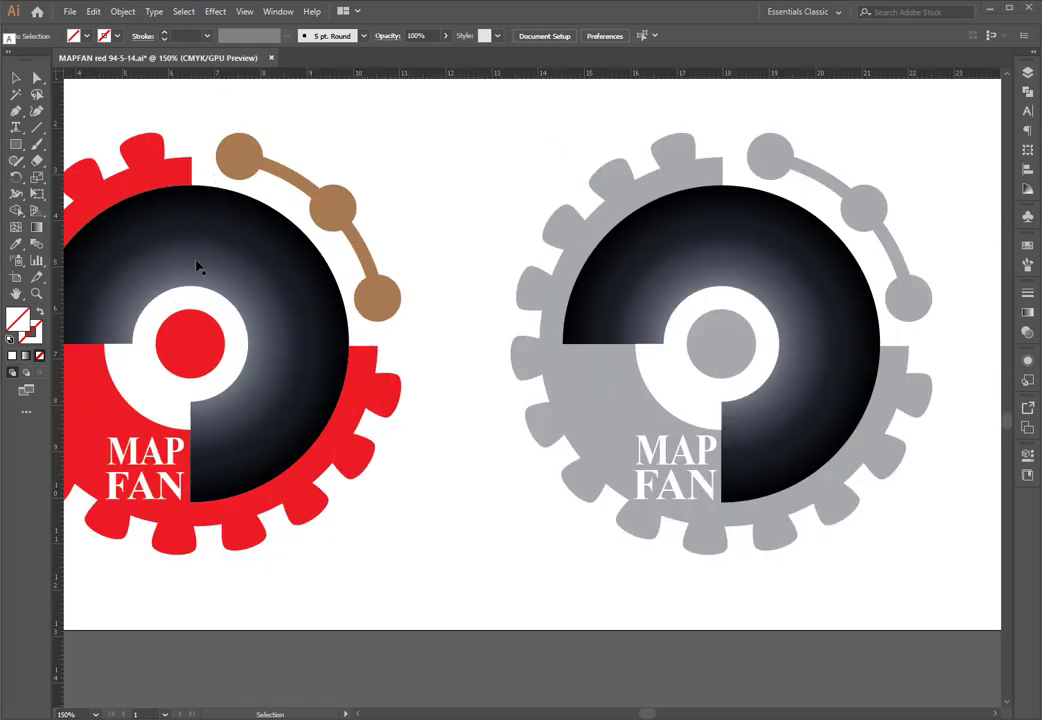
left_click_drag(483, 214, 635, 260)
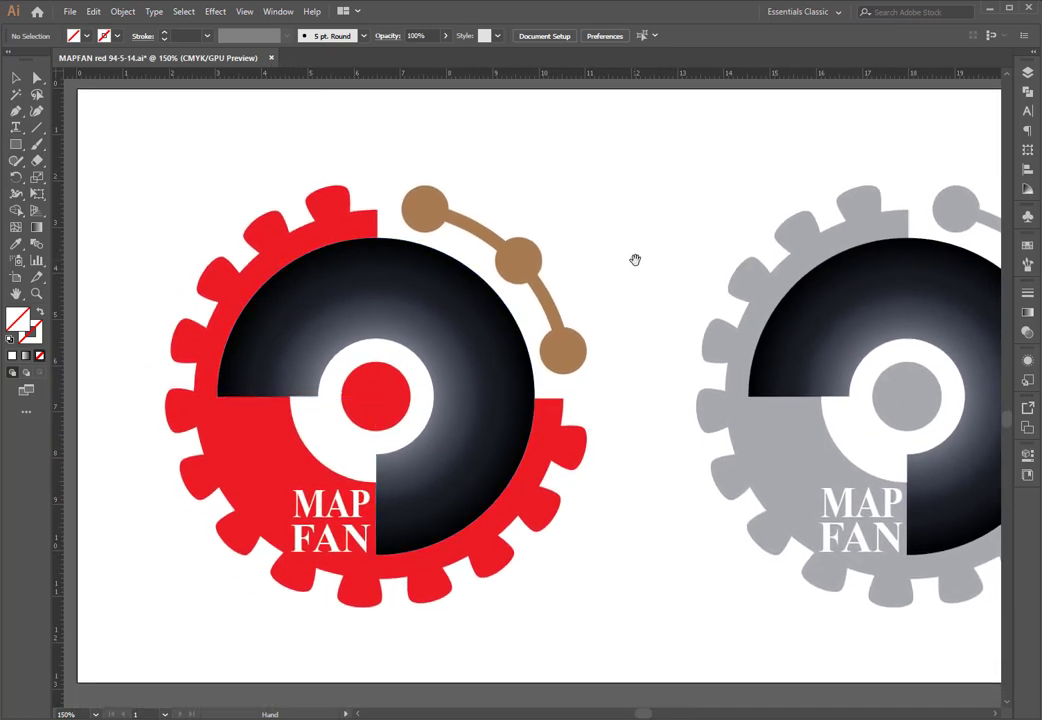
key("v")
left_click_drag(62, 338, 127, 337)
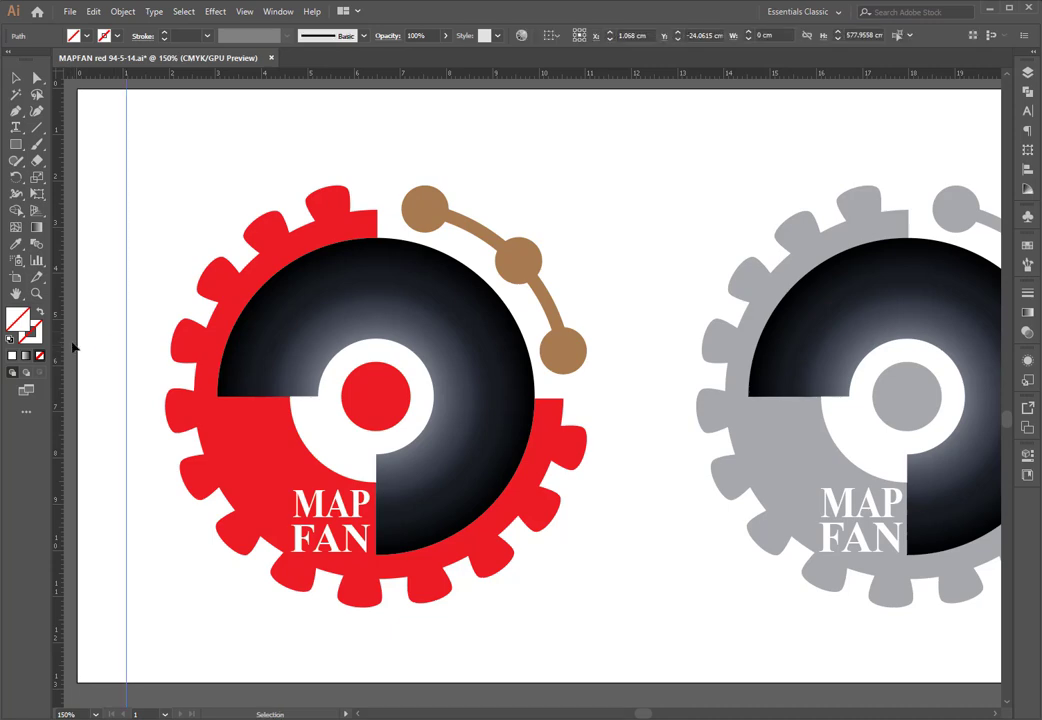
- Move the vertical guide to the outer edge of the red gear's leftmost tooth, at about 1.88 cm
scroll(104, 344, "up", 1)
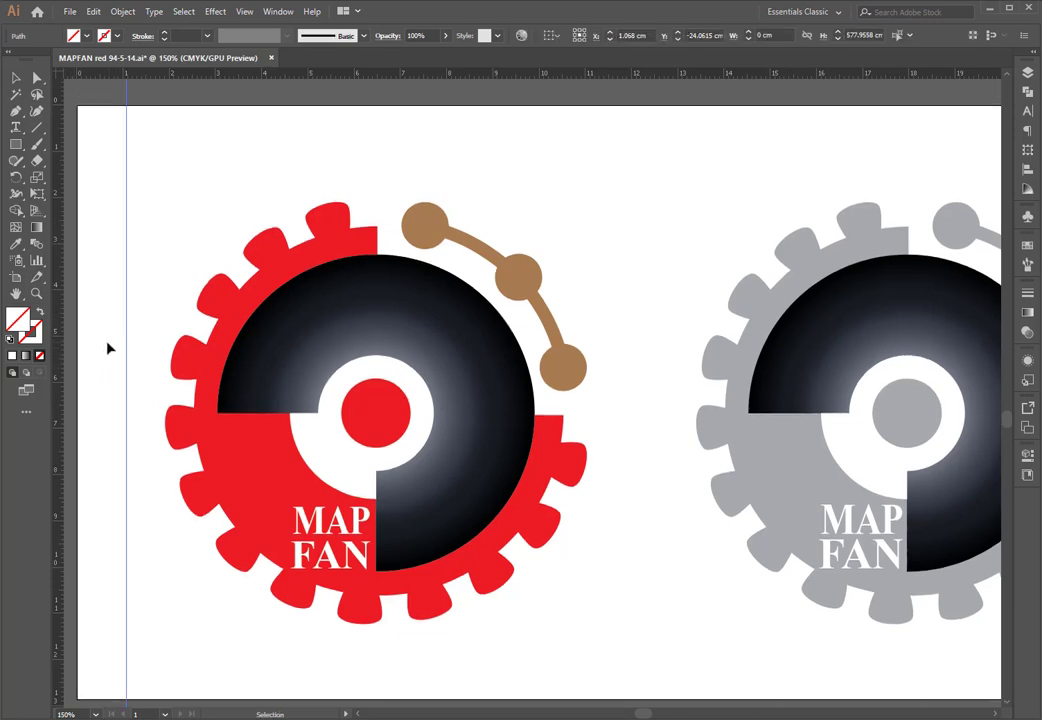
left_click_drag(170, 247, 314, 244)
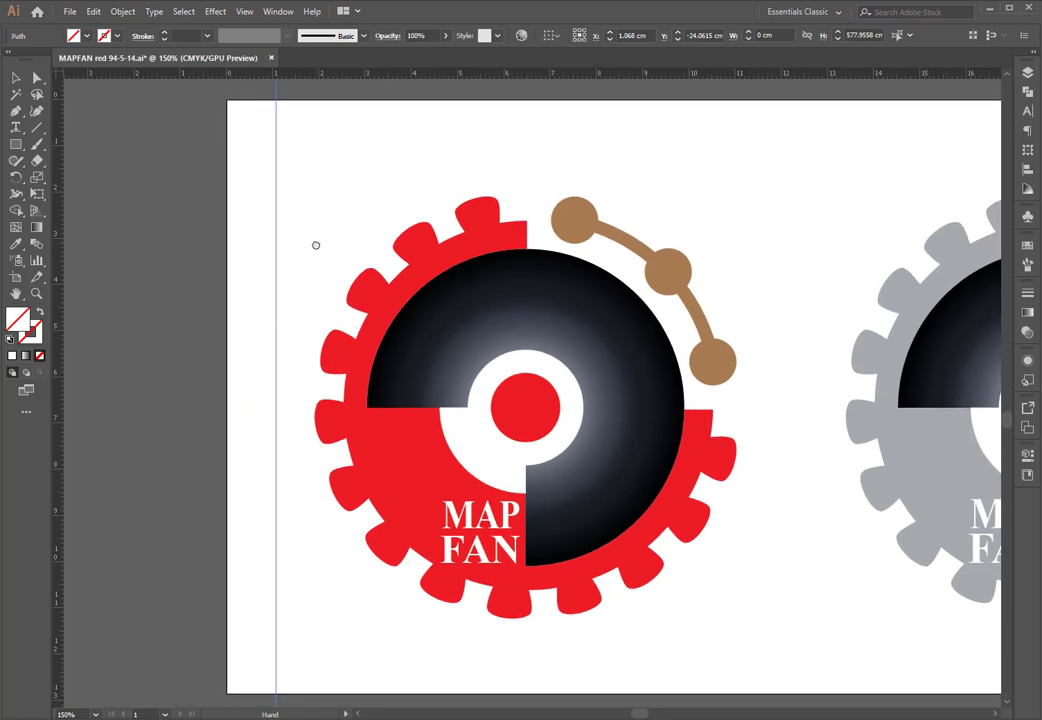
scroll(134, 342, "down", 1)
scroll(140, 338, "up", 3)
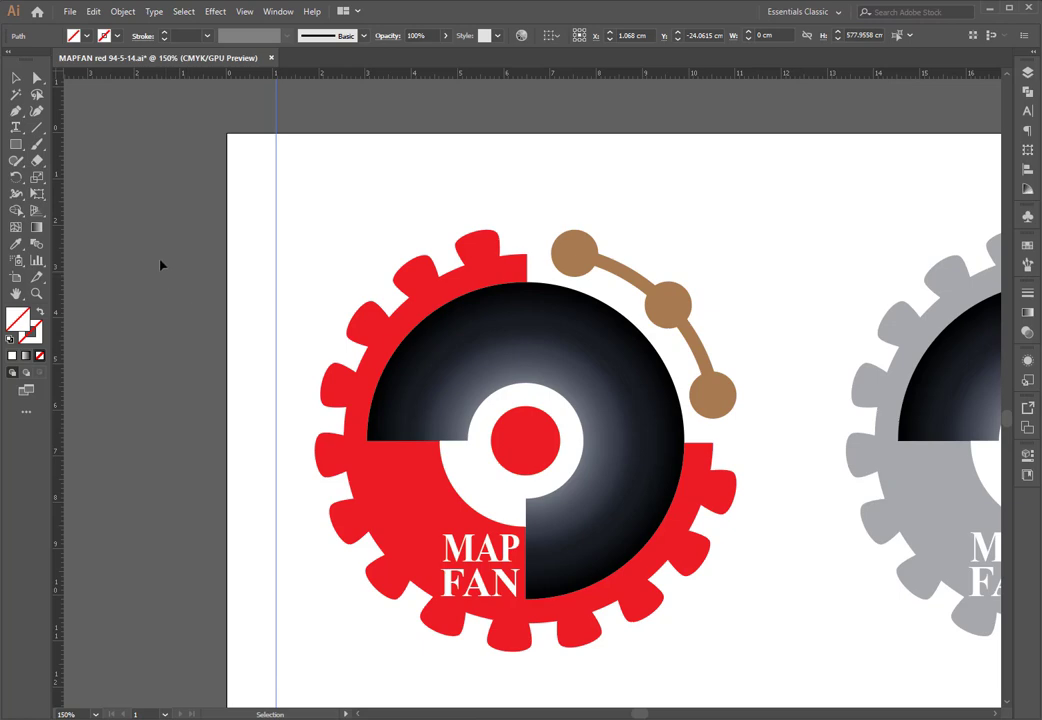
left_click(181, 137)
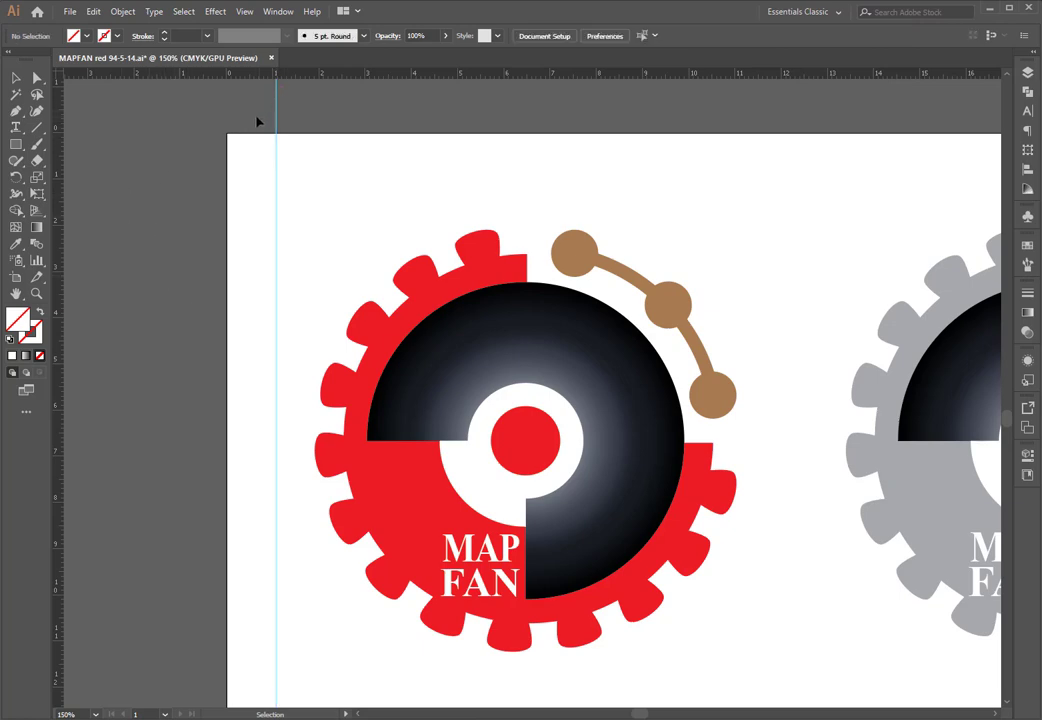
left_click(15, 76)
left_click_drag(278, 114, 314, 161)
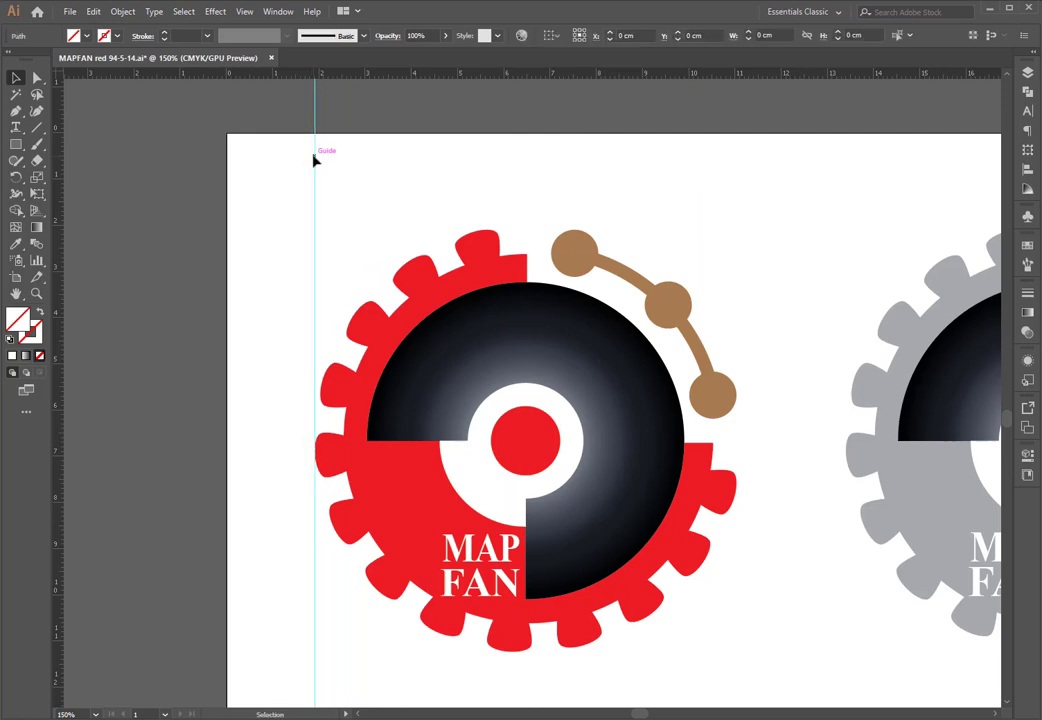
scroll(297, 190, "down", 2)
scroll(297, 190, "right", 2)
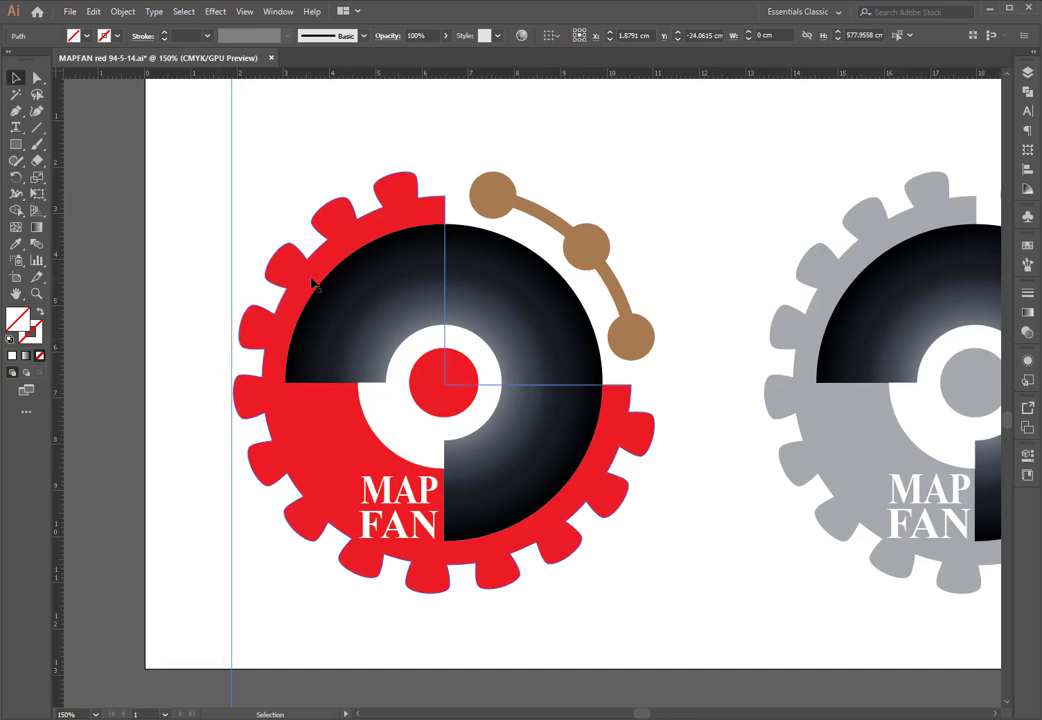
left_click(140, 421)
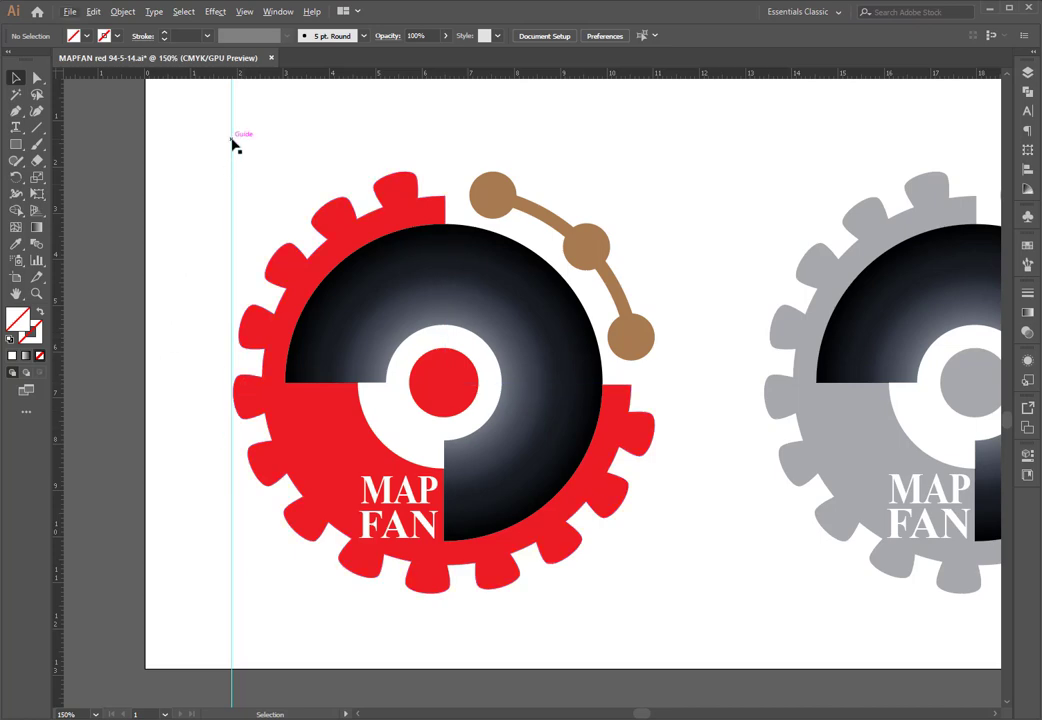
- Fine-tune the vertical guide closer to the red gear's leftmost tooth, to about 1.896 cm
left_click(244, 12)
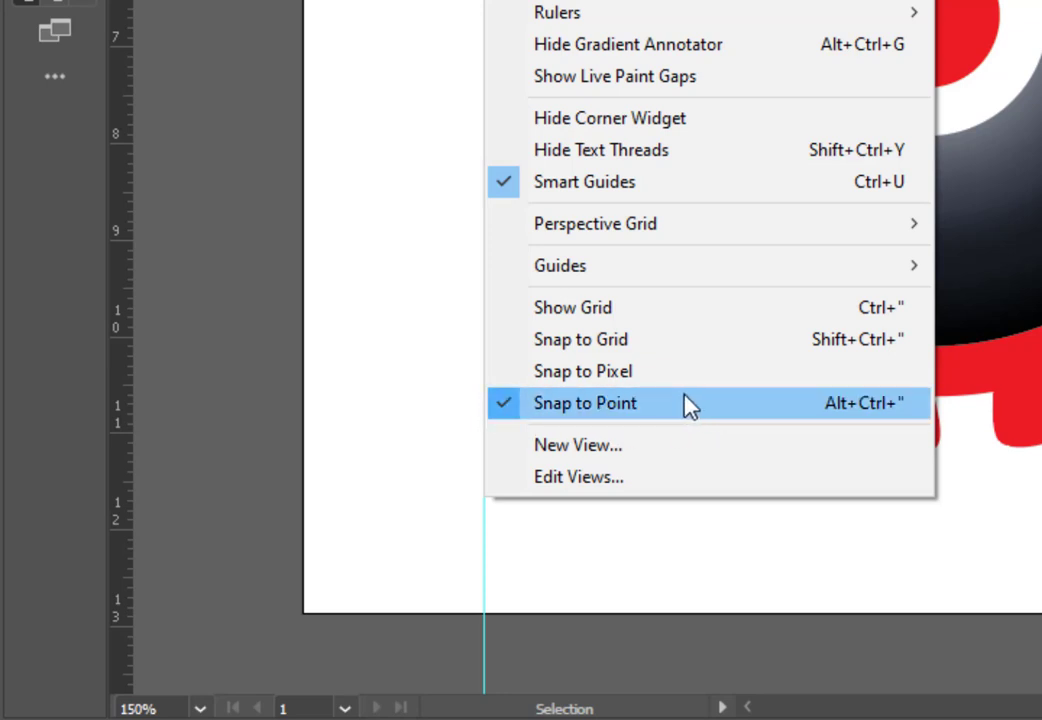
left_click(395, 109)
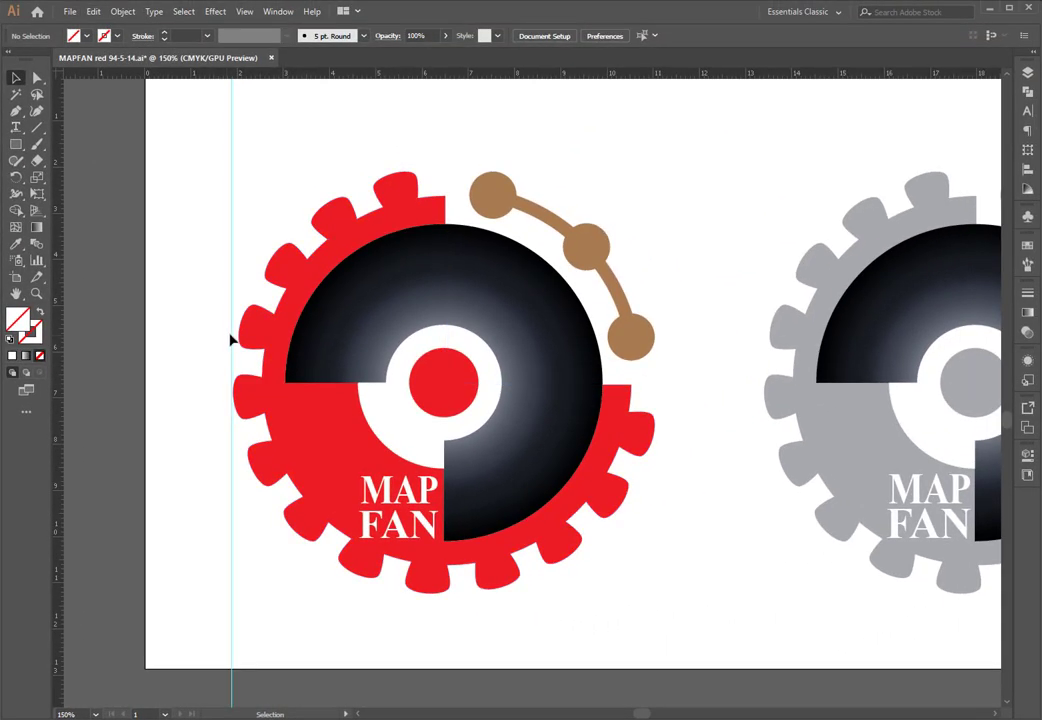
scroll(231, 341, "up", 8)
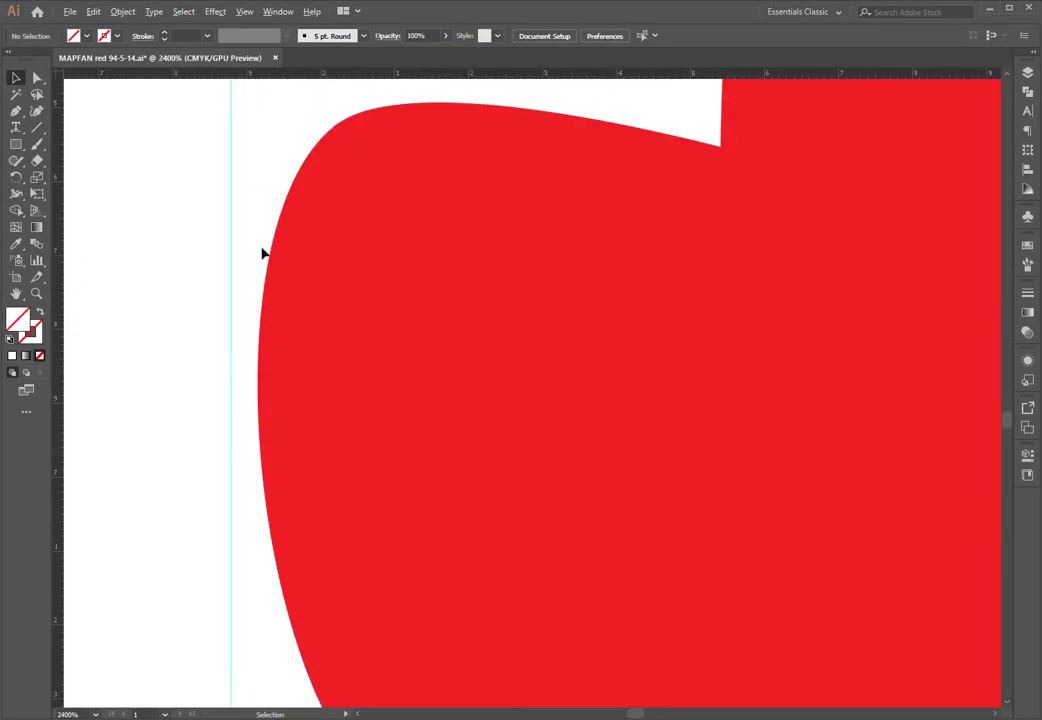
scroll(277, 265, "up", 2)
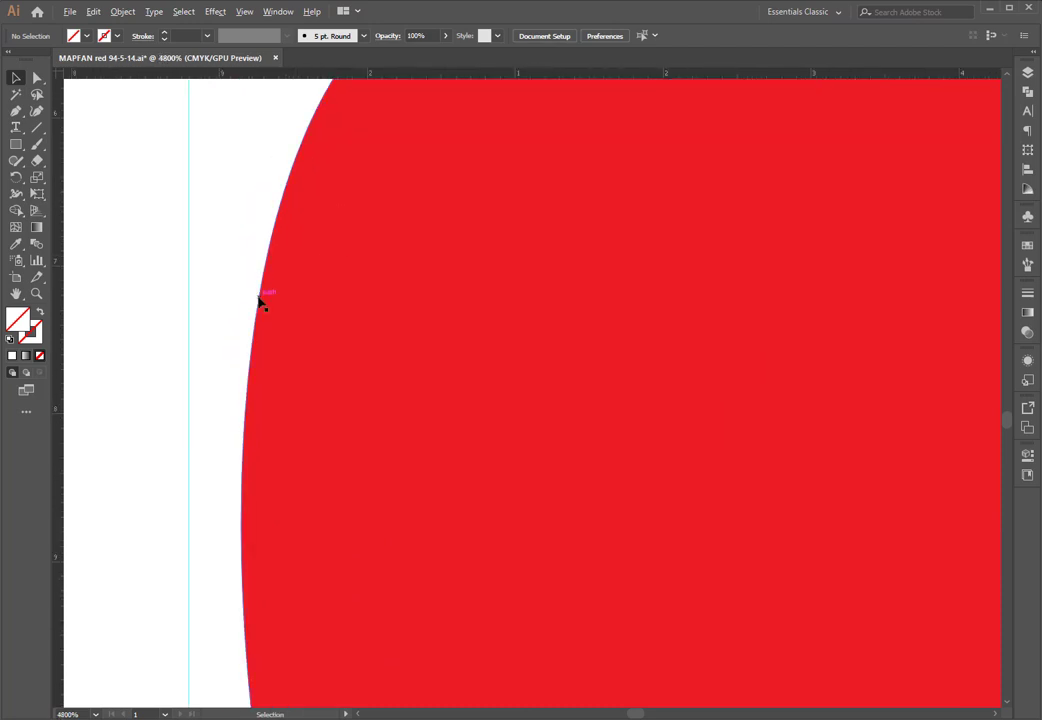
left_click_drag(188, 359, 212, 347)
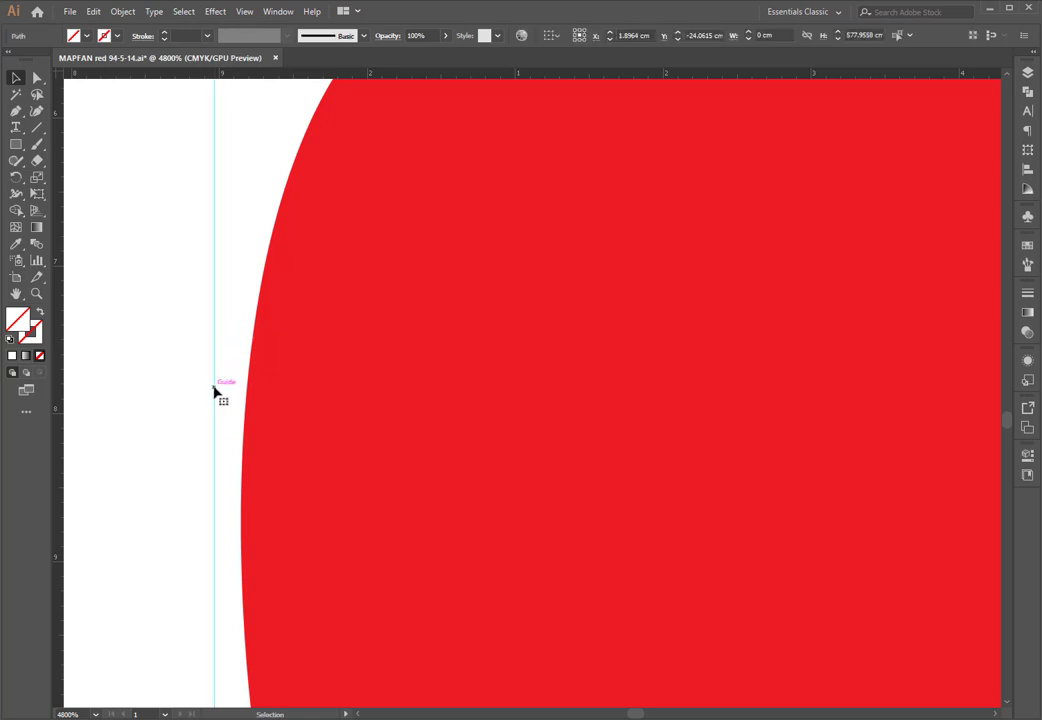
- Shift the vertical guide about 0.25 cm away from the red gear's leftmost tooth, toward the artboard's edge
scroll(217, 385, "down", 4)
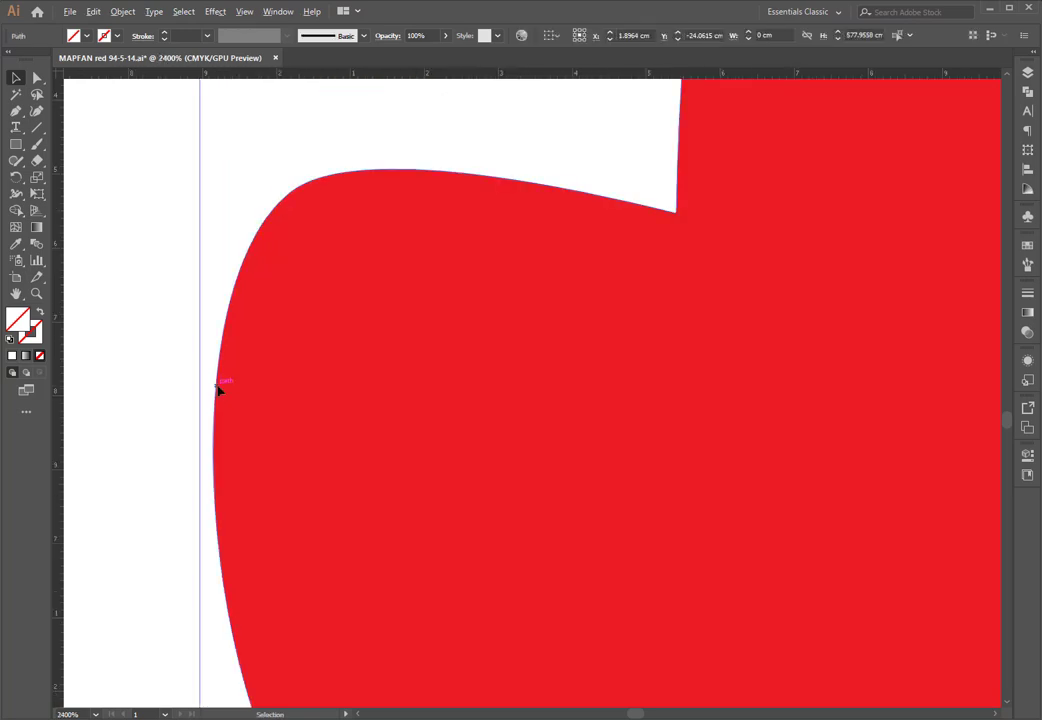
scroll(217, 393, "down", 2)
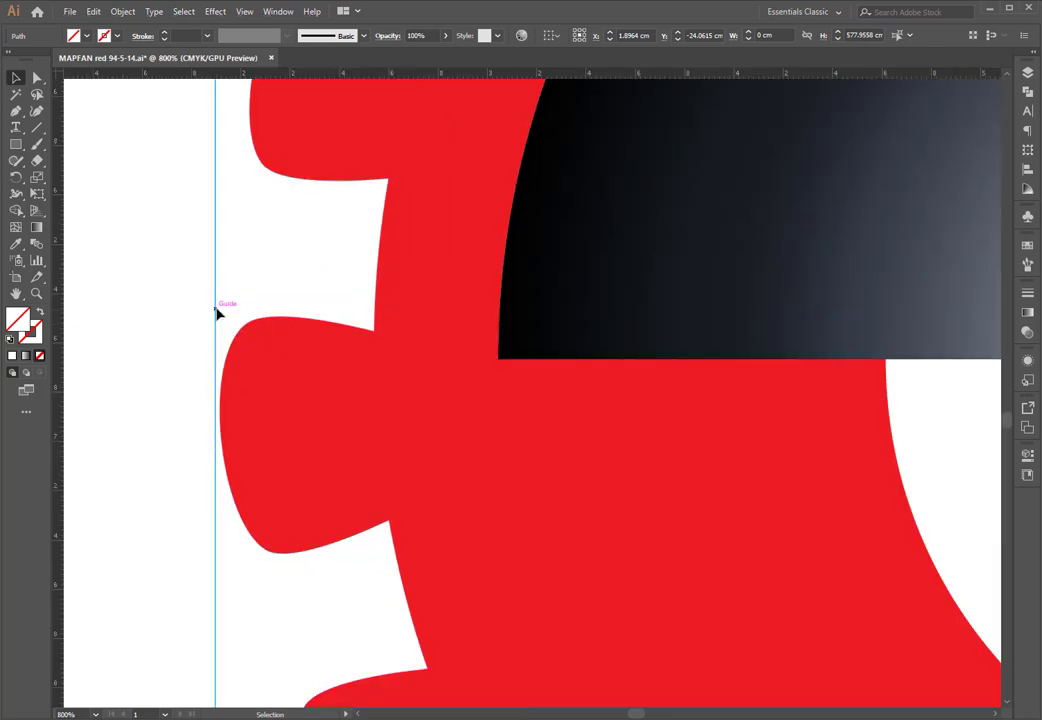
left_click_drag(214, 314, 214, 314)
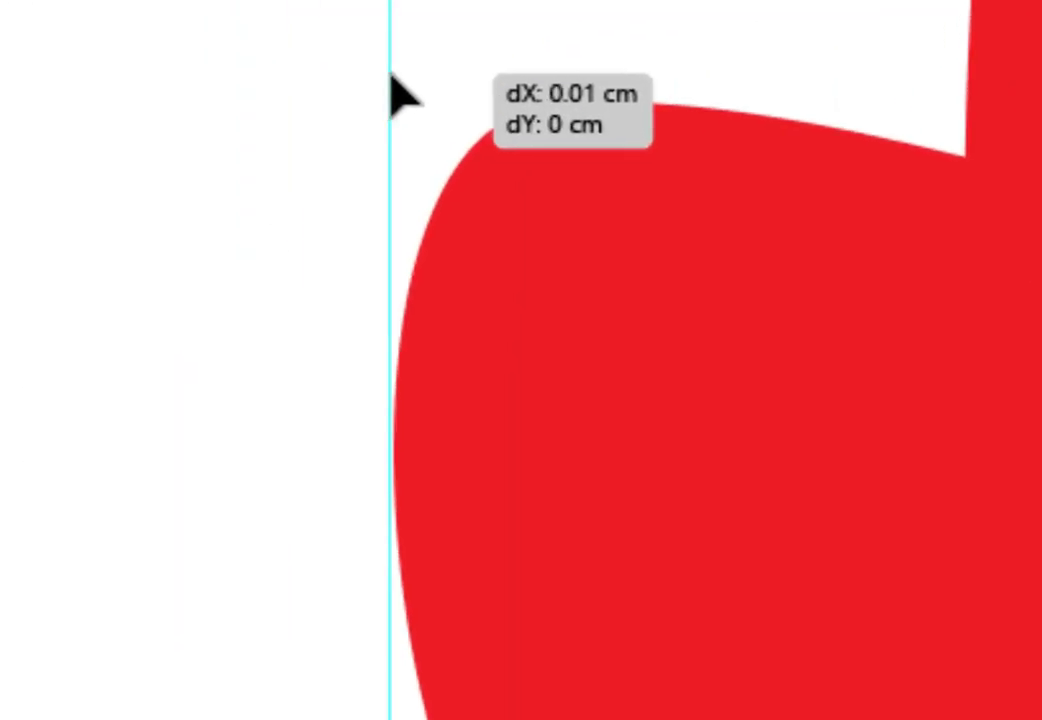
mouse_move(391, 76)
left_mouse_down()
mouse_move(328, 77)
mouse_move(393, 86)
mouse_move(350, 80)
mouse_move(516, 58)
mouse_move(499, 42)
mouse_move(502, 51)
mouse_move(409, 58)
mouse_move(384, 72)
left_mouse_up()
left_click_drag(258, 252, 152, 256)
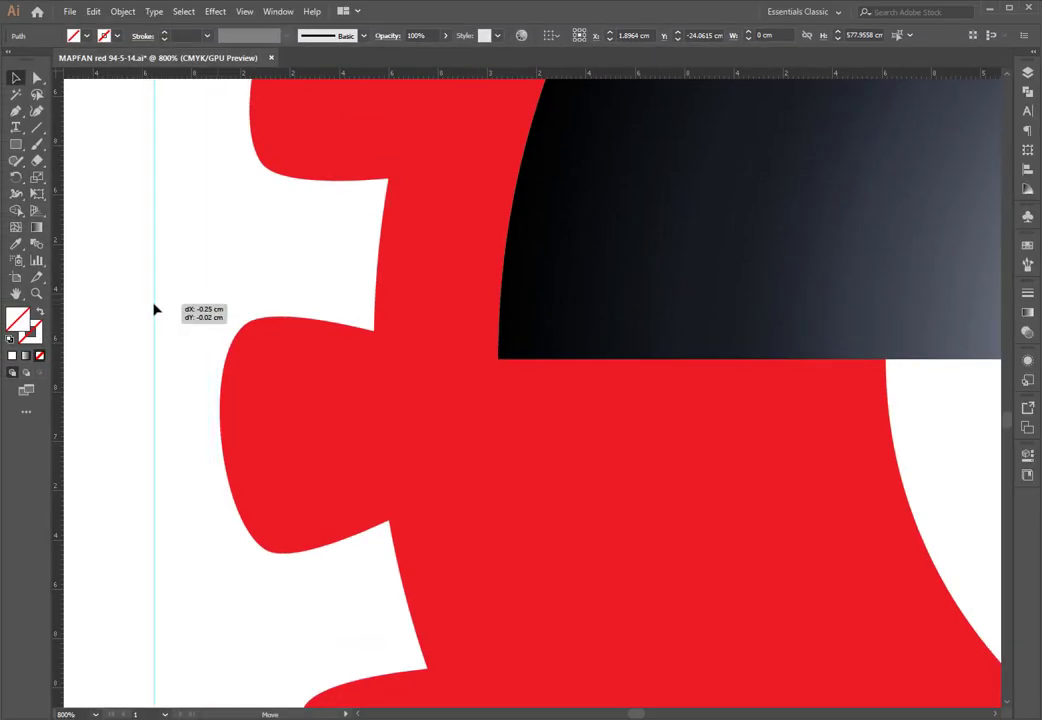
- Remove the vertical guide beside the red gear logo, with the artwork viewed at 100%
key("ctrl+minus")
key("ctrl+minus")
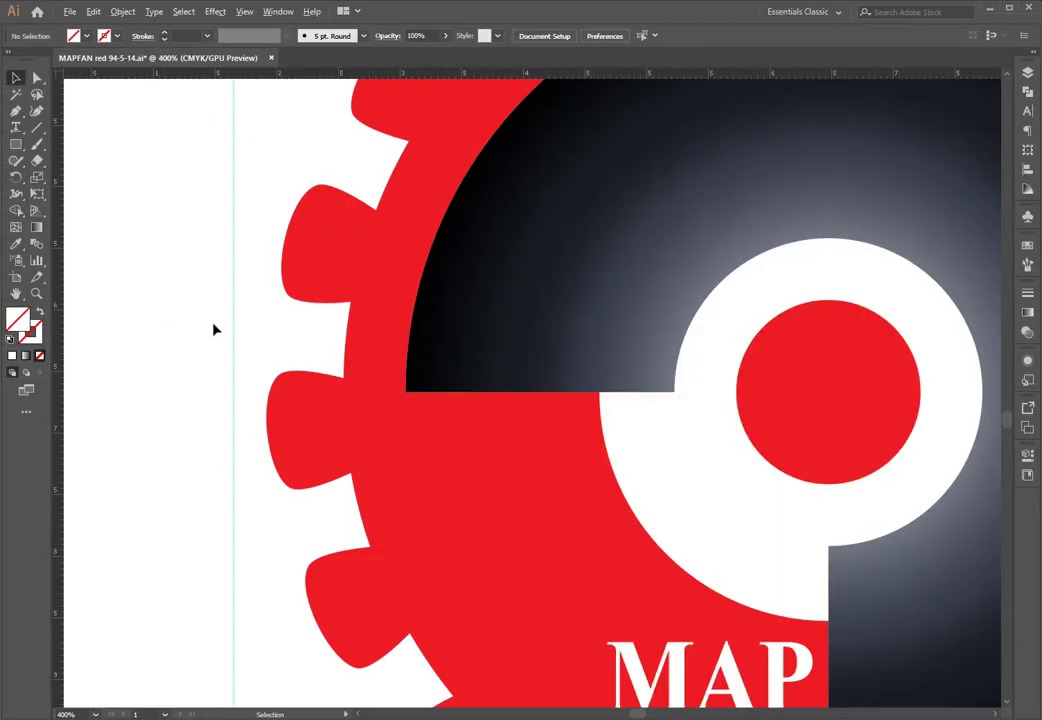
key("ctrl+1")
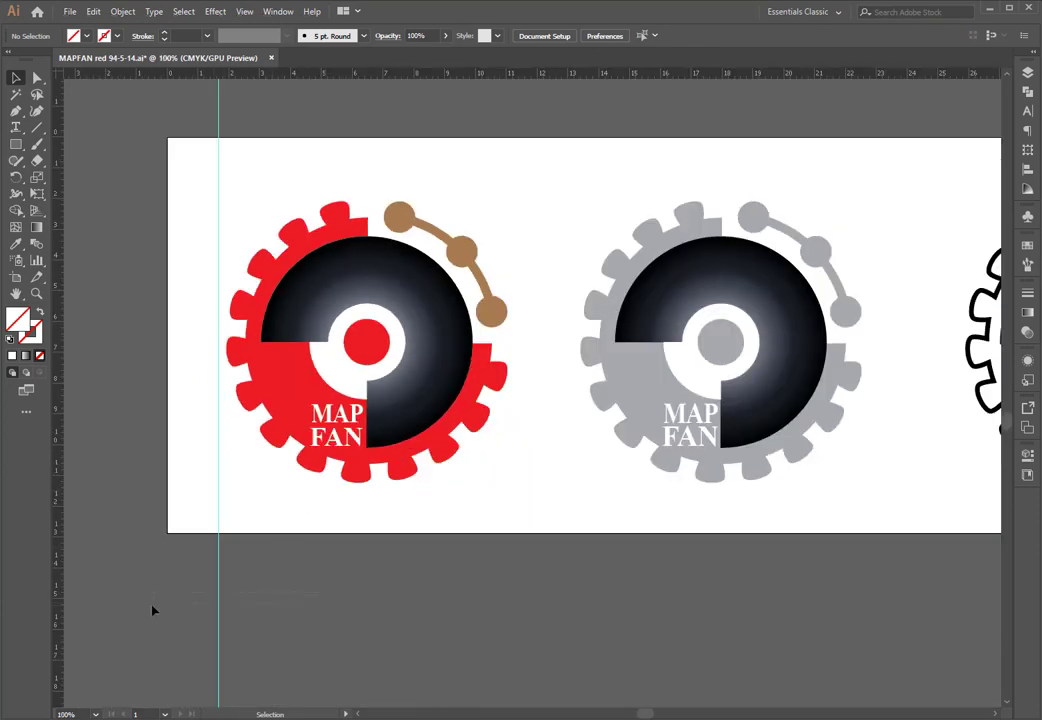
key("ctrl+z")
key("ctrl+z")
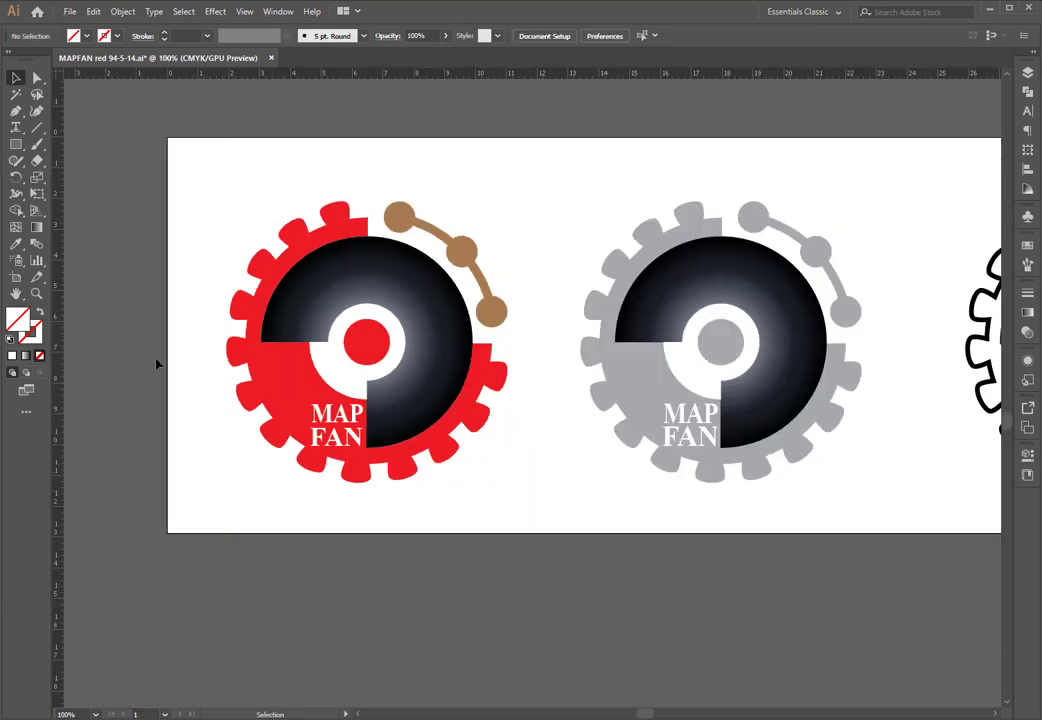
- Place a horizontal guide along the top edge of the uppermost brown circle, at about 0 cm
scroll(177, 107, "up", 4)
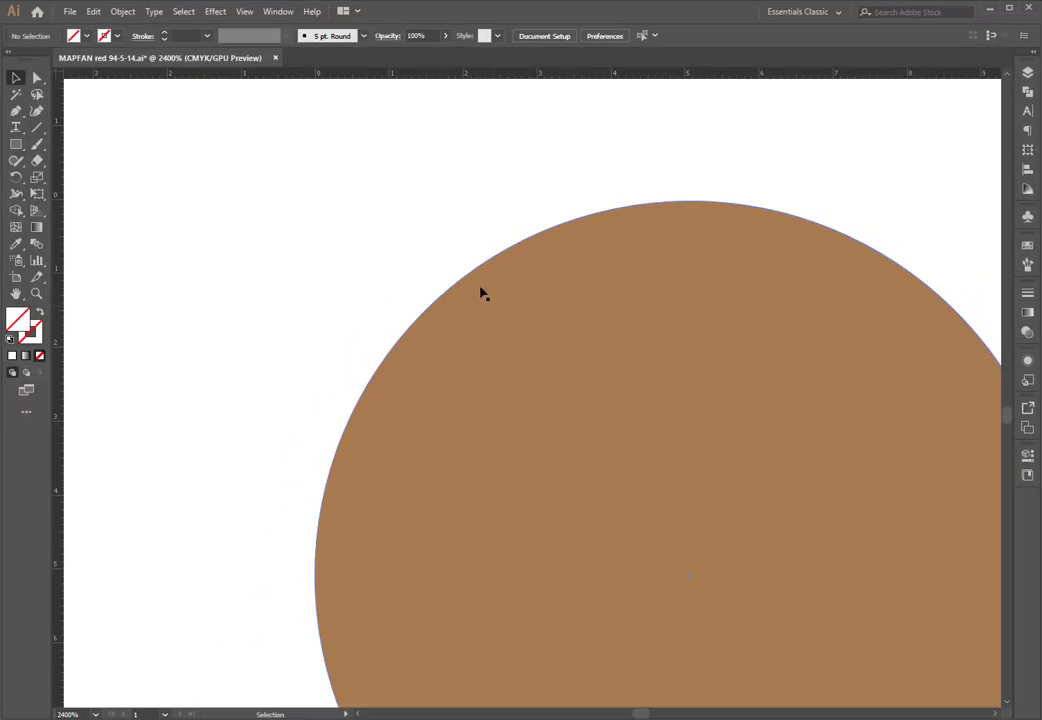
scroll(623, 337, "down", 2)
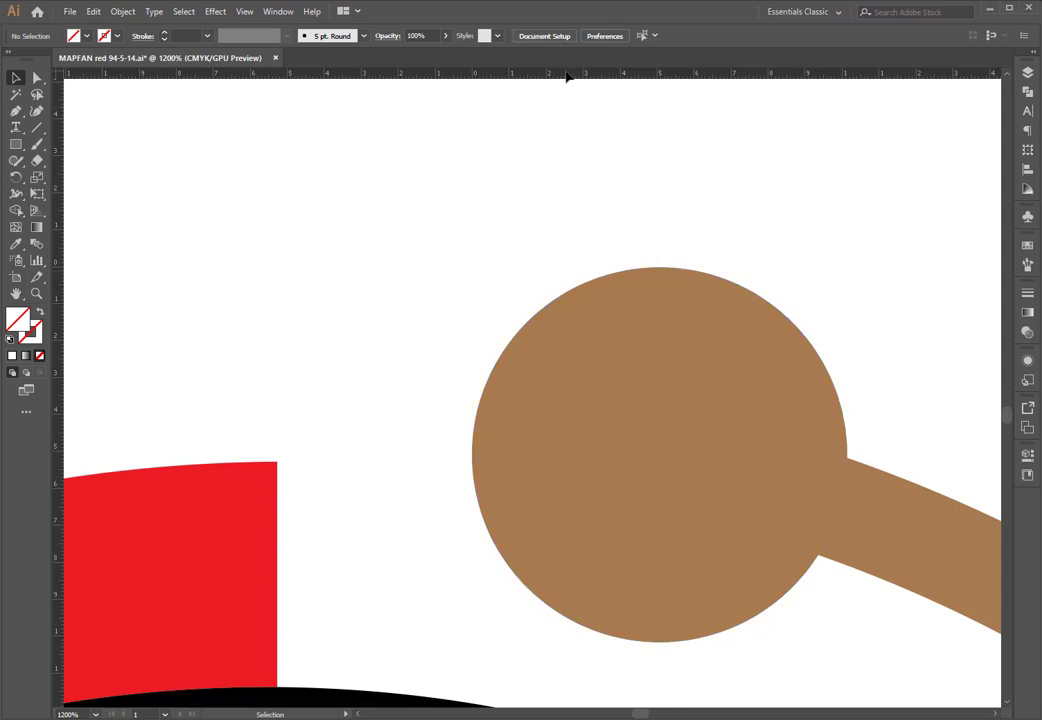
left_click_drag(562, 74, 556, 273)
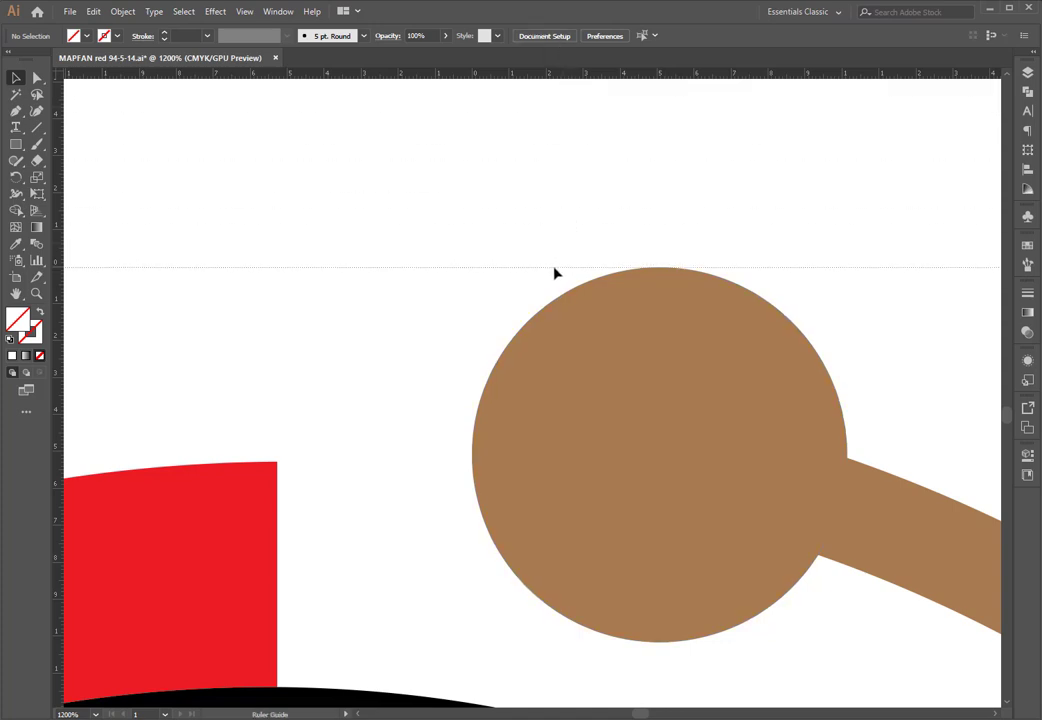
left_click_drag(555, 272, 555, 272)
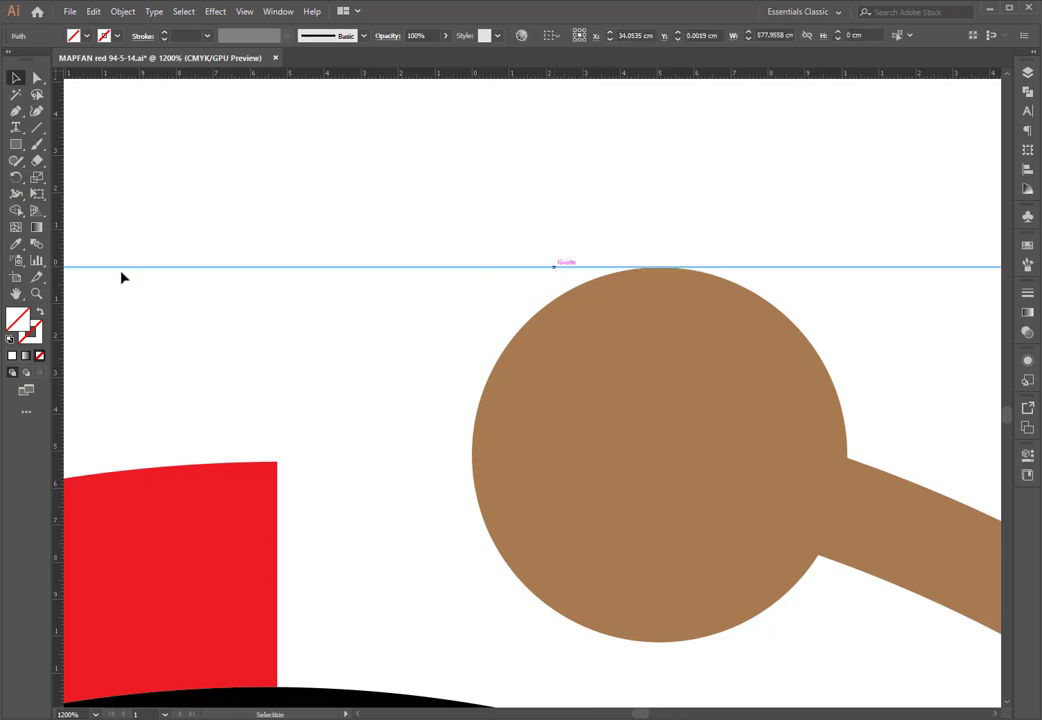
- Place a vertical guide along the left edge of the uppermost brown circle, at about 0 cm
left_click_drag(63, 292, 472, 303)
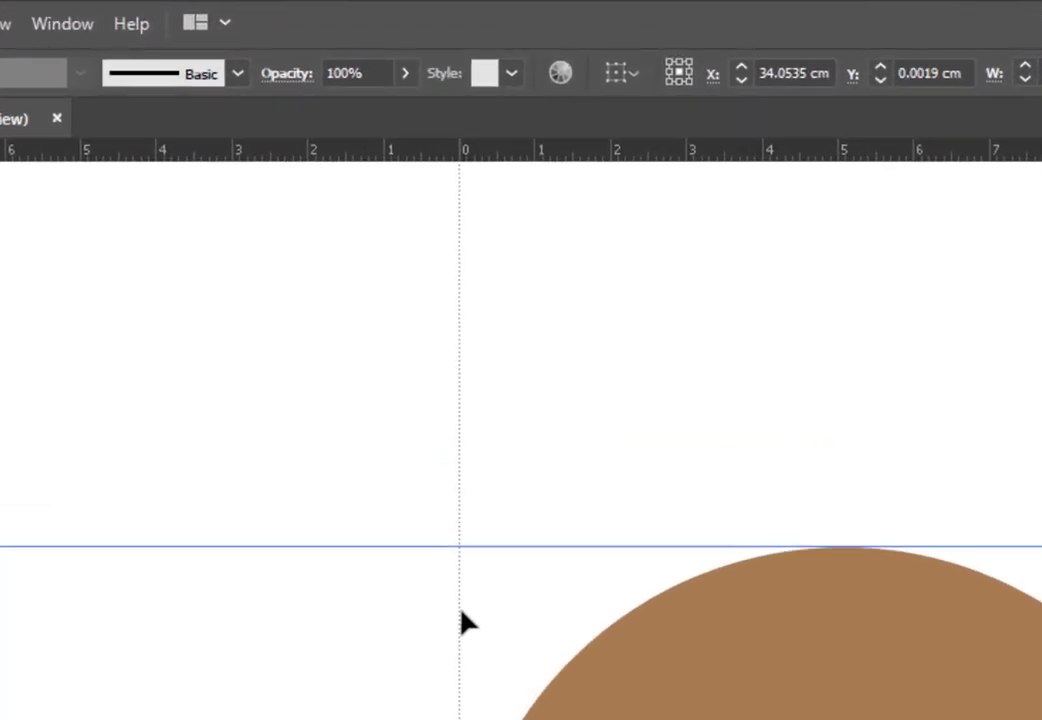
left_click_drag(461, 612, 456, 577)
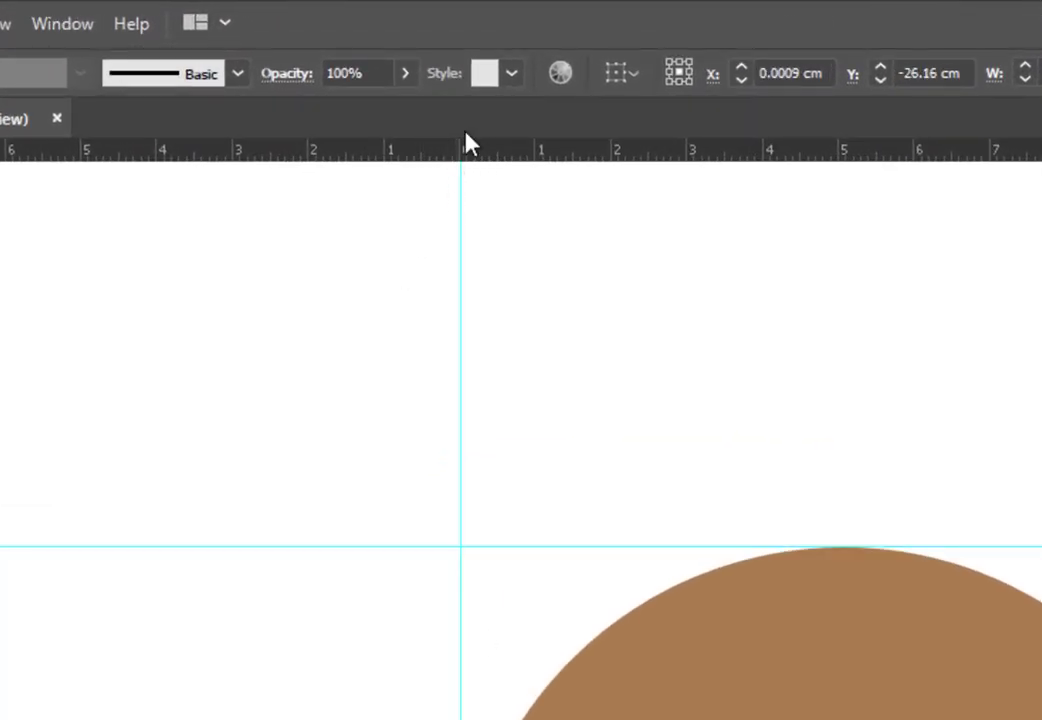
left_click(452, 180)
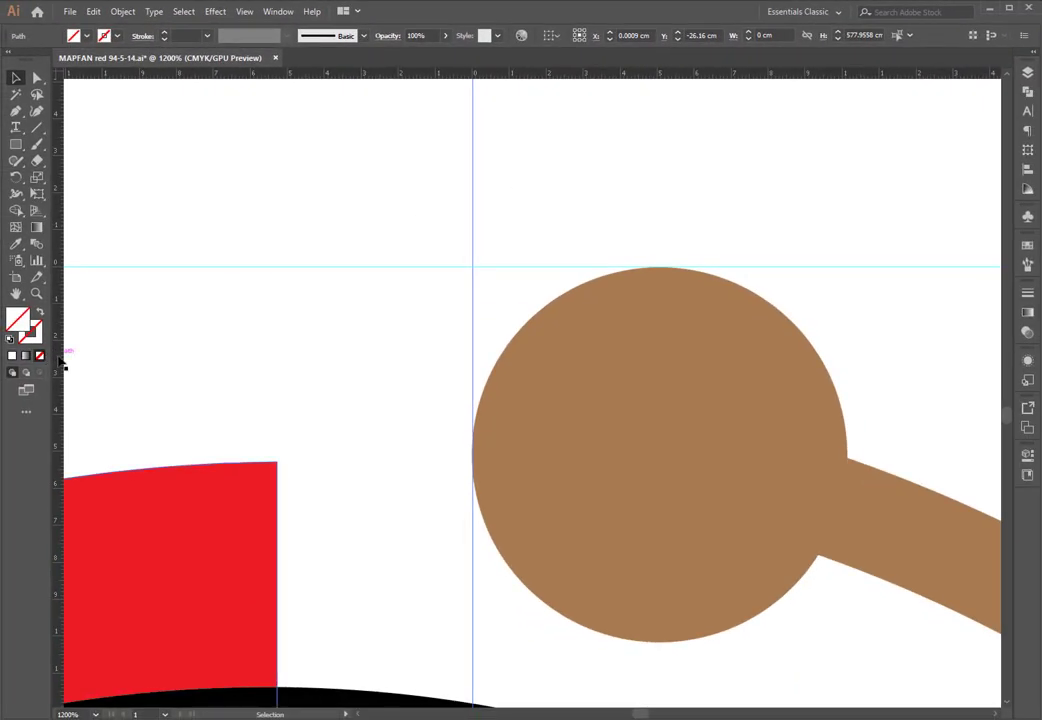
- Place a vertical guide on the right edge of the uppermost brown circle and fine-tune it to about 1.015 cm
left_click_drag(60, 366, 849, 368)
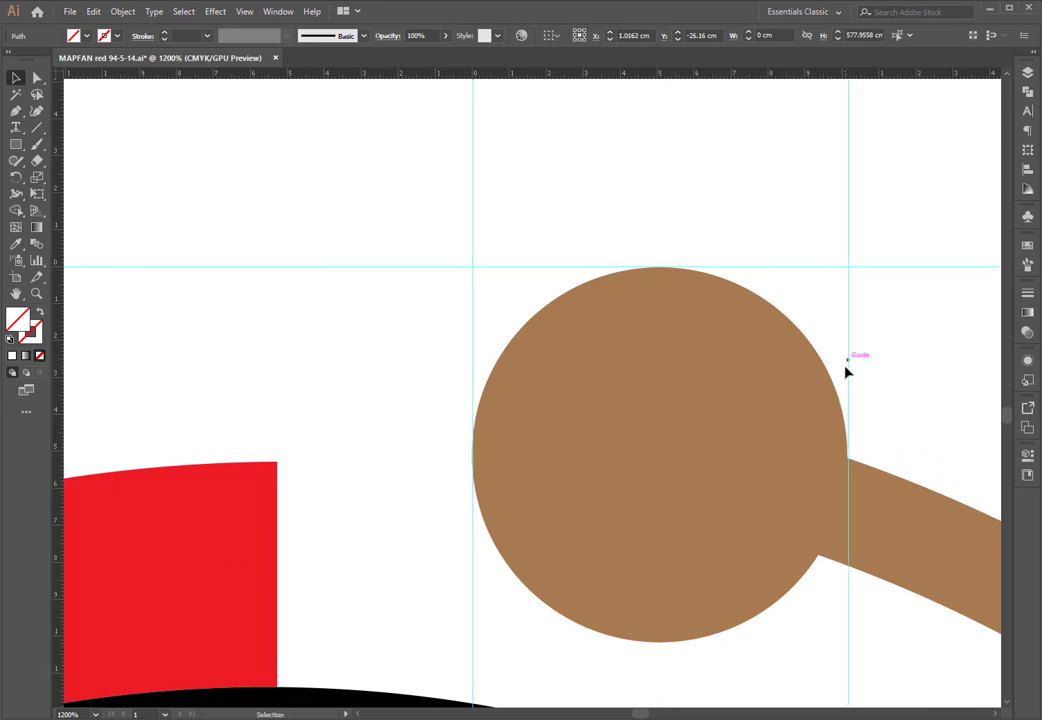
scroll(858, 219, "up", 3)
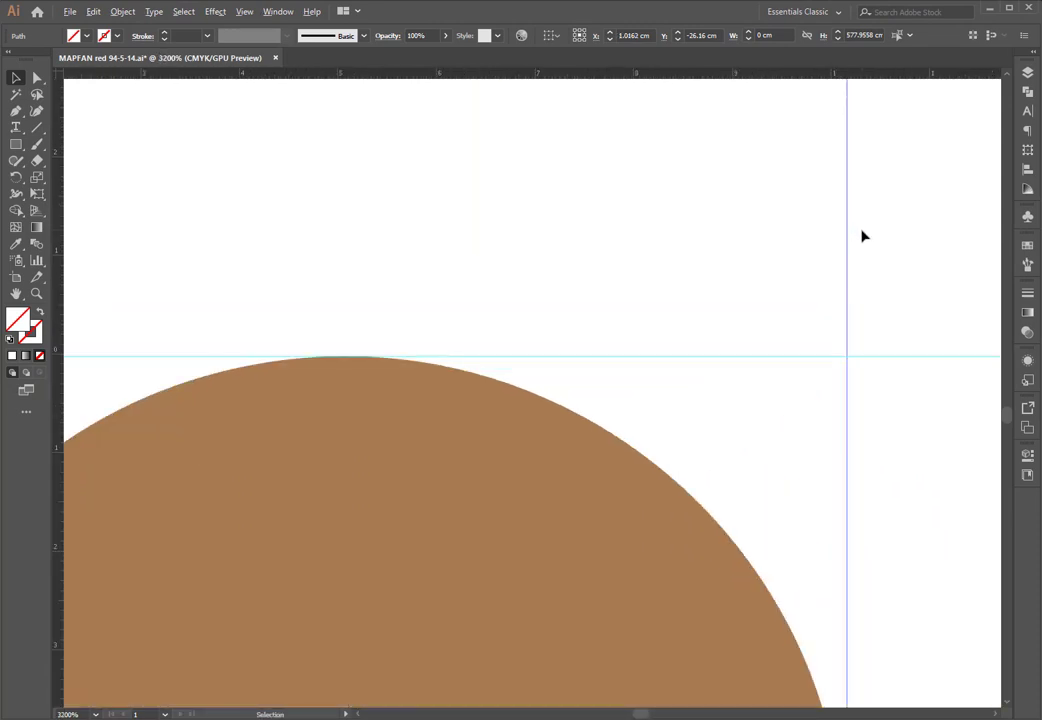
scroll(856, 493, "up", 5)
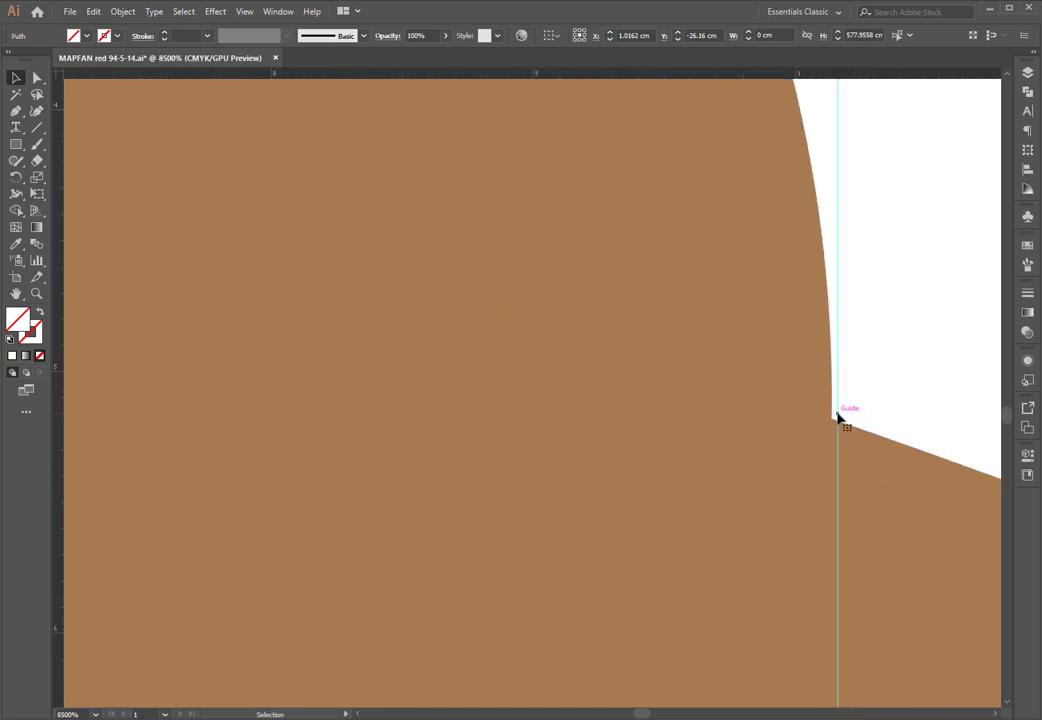
left_click_drag(838, 417, 837, 418)
scroll(528, 427, "down", 3)
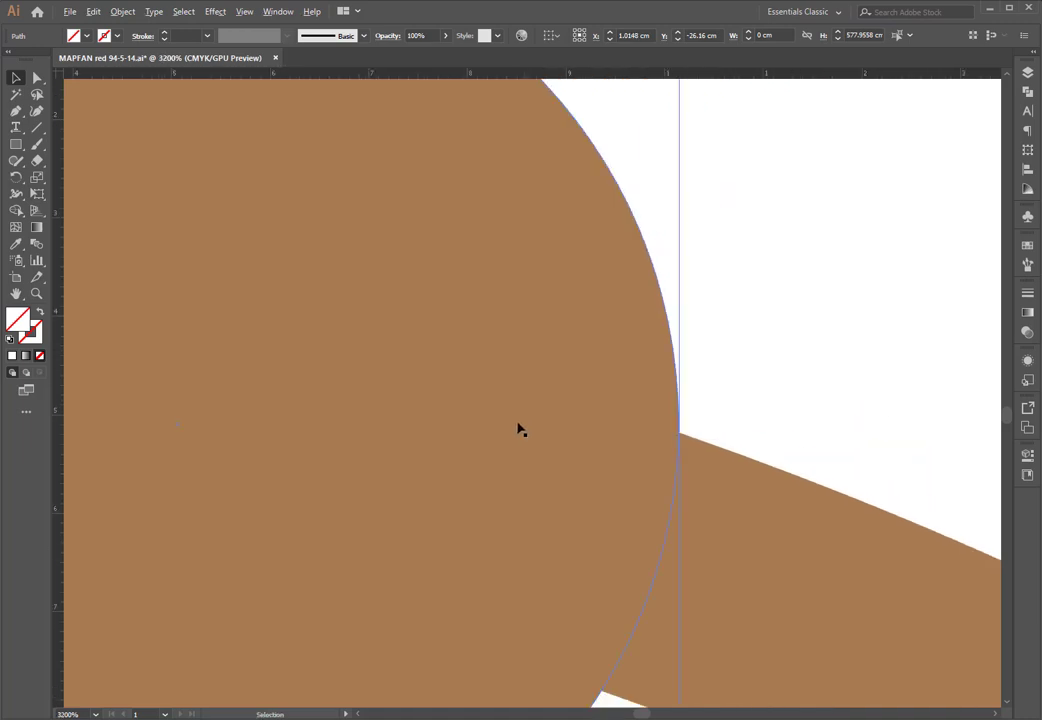
- Fine-tune the left vertical guide so it just touches the brown circle's outermost left point, at about -0.0003 cm
scroll(835, 381, "up", 2)
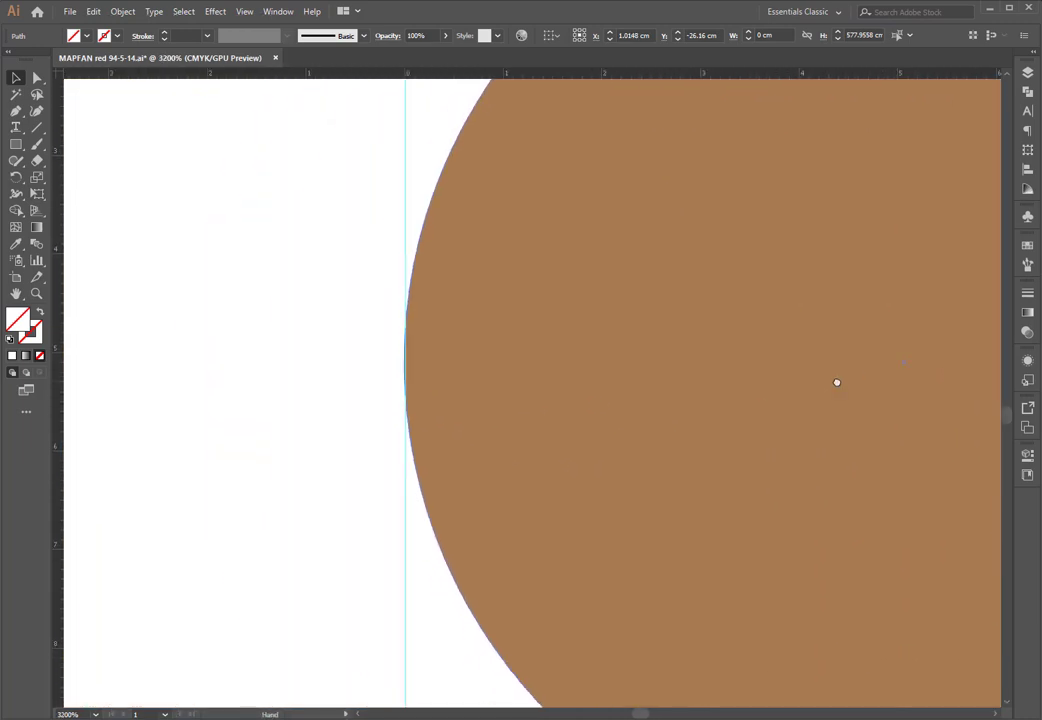
scroll(502, 405, "up", 1)
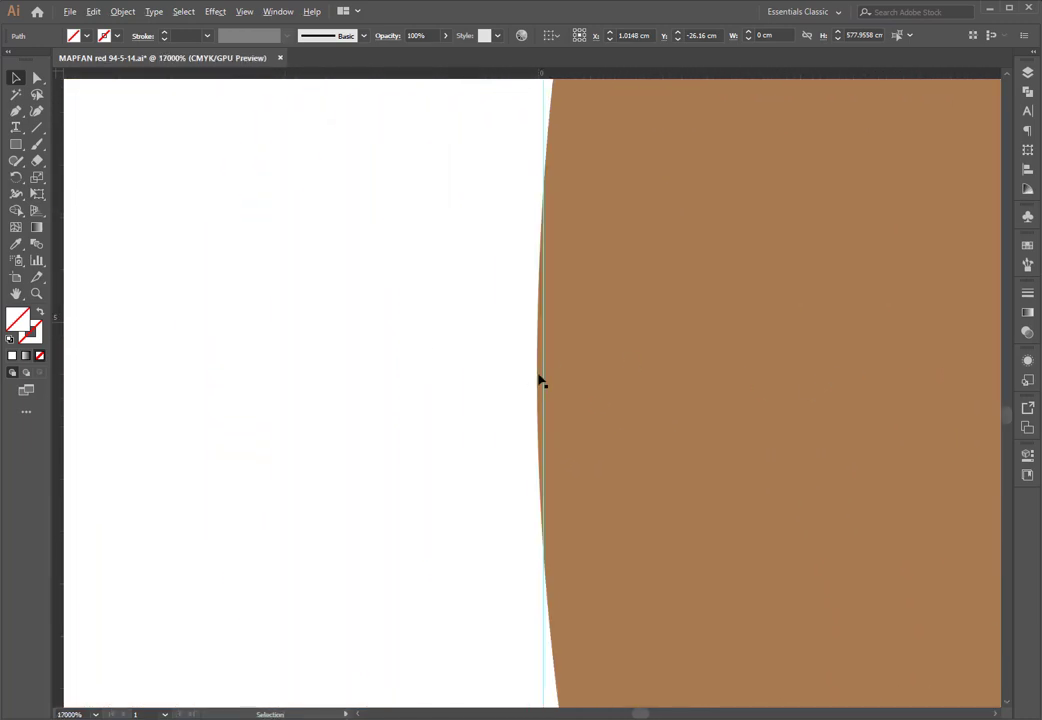
scroll(540, 379, "up", 1)
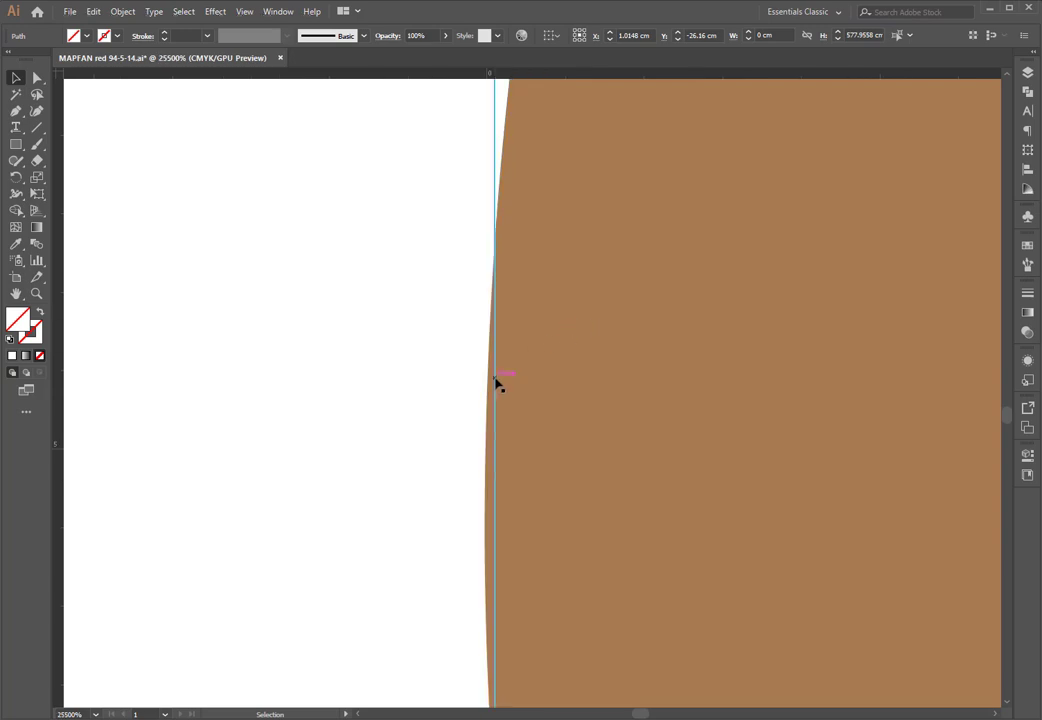
left_click_drag(494, 382, 488, 386)
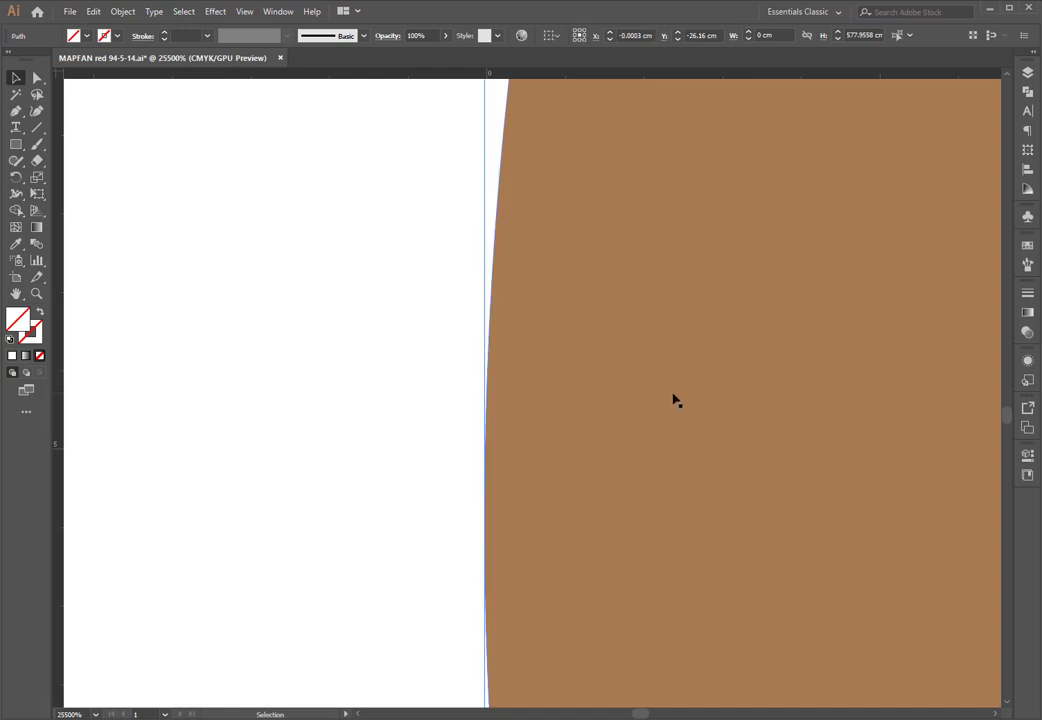
- Fine-tune the horizontal guide so it just touches the topmost point of the uppermost brown circle, at about 0.0024 cm
scroll(675, 400, "down", 2)
left_click_drag(777, 274, 422, 458)
left_click_drag(514, 377, 416, 351)
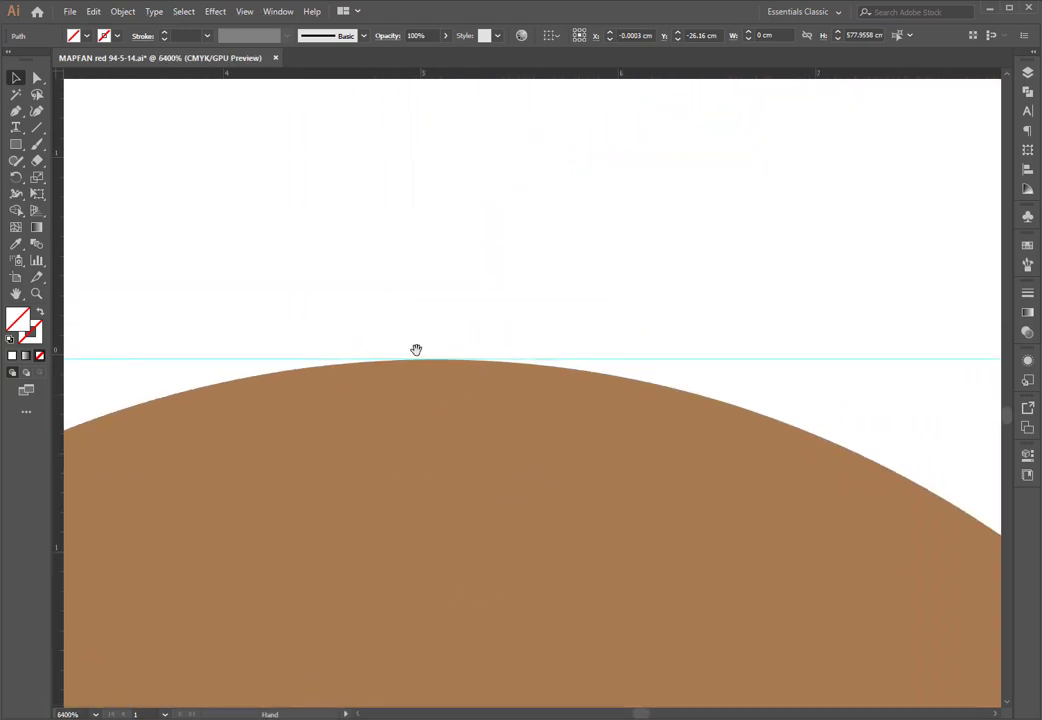
scroll(447, 363, "up", 3)
scroll(444, 404, "down", 1)
scroll(444, 404, "down", 3)
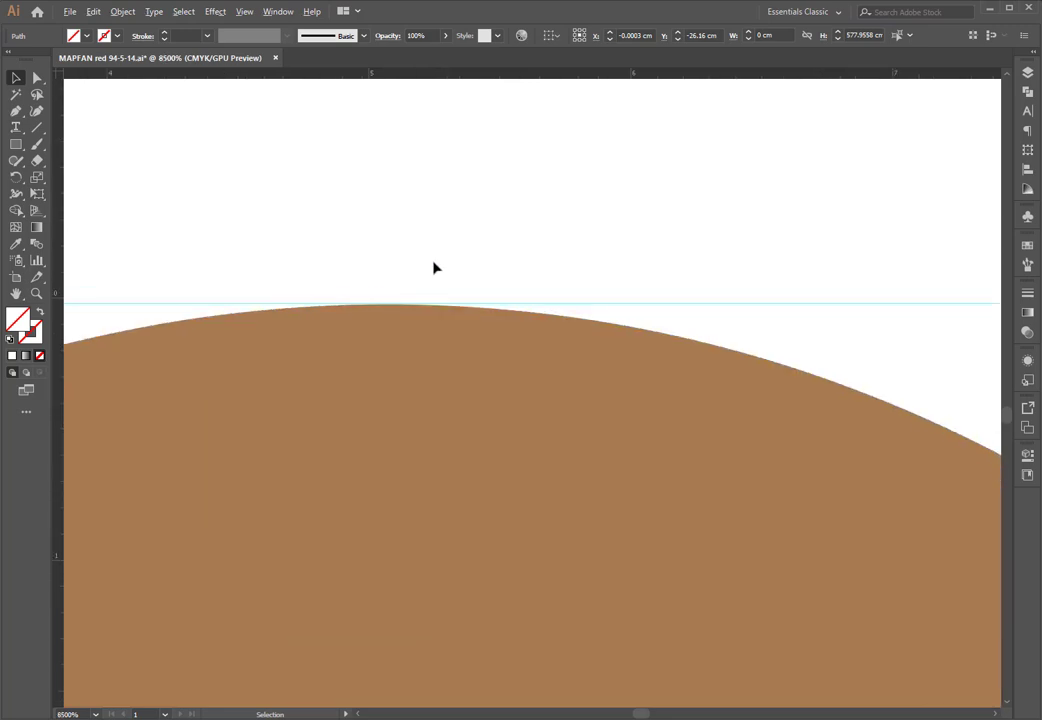
scroll(435, 267, "up", 1)
scroll(356, 167, "up", 4)
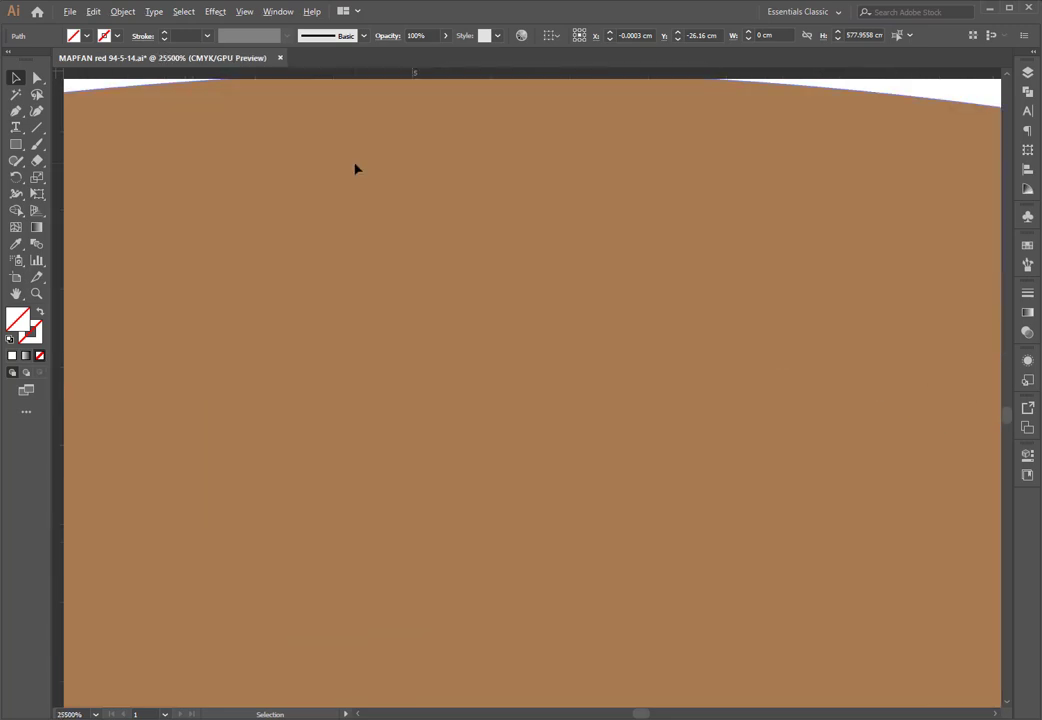
scroll(500, 523, "up", 3)
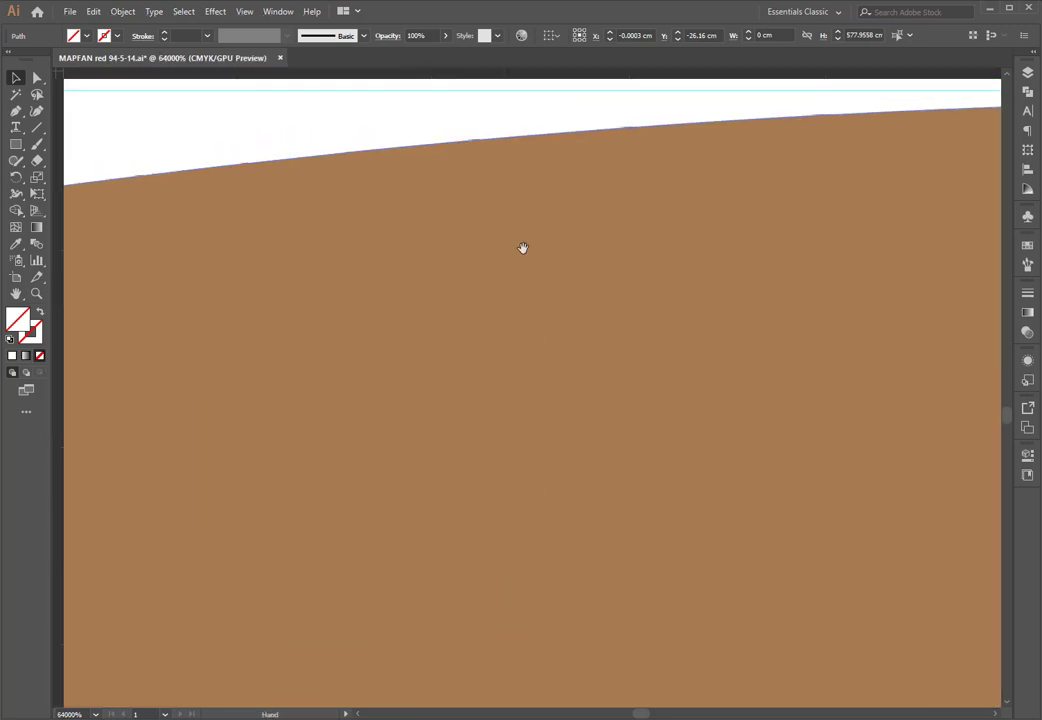
left_click_drag(815, 373, 495, 428)
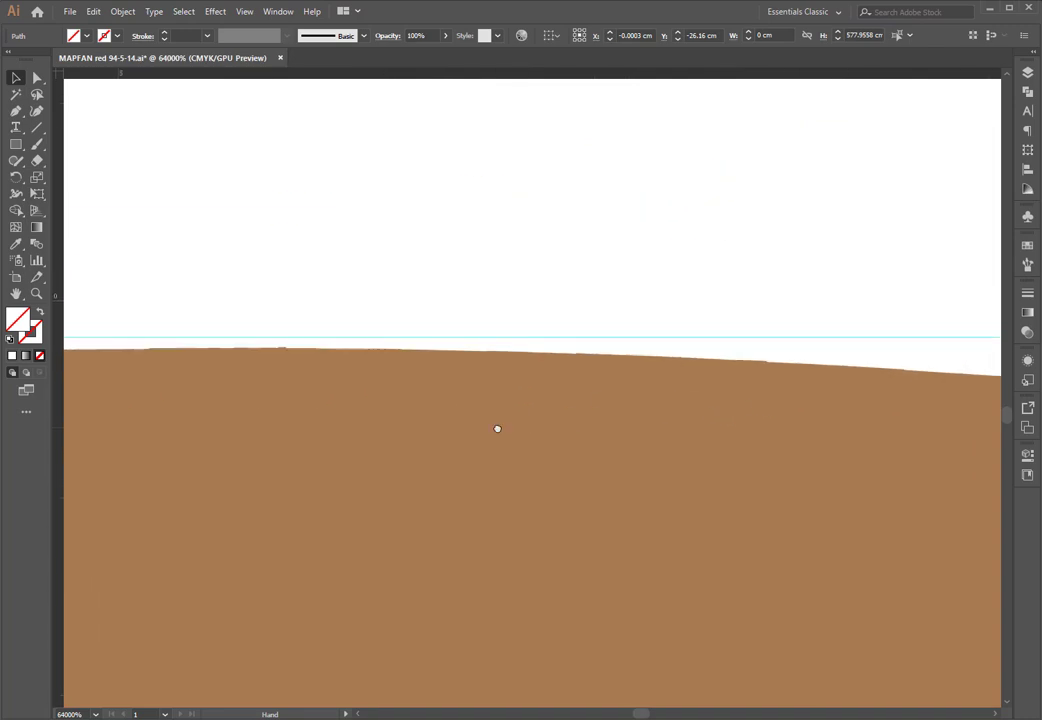
left_click_drag(267, 397, 591, 407)
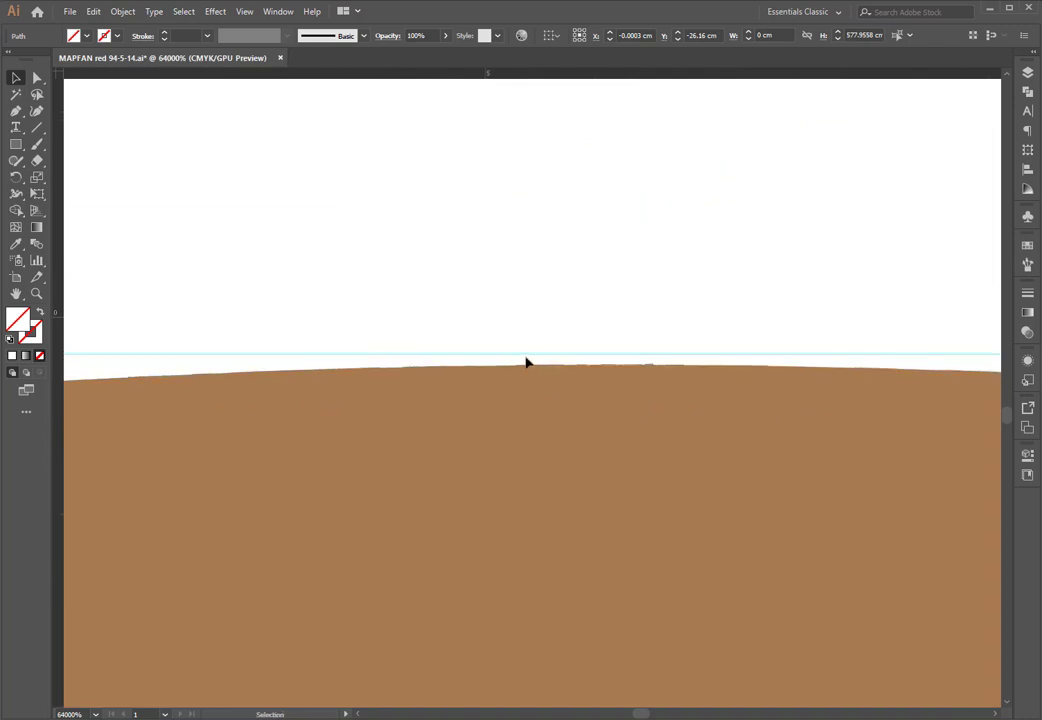
left_click_drag(519, 369, 519, 369)
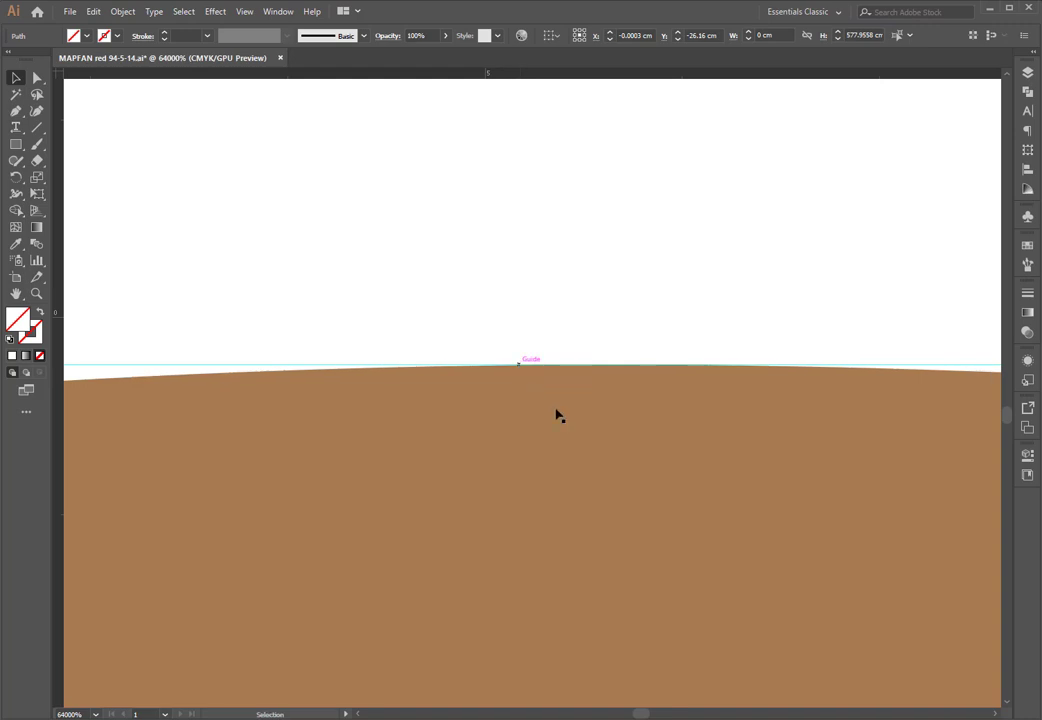
- Delete the two vertical guides and the horizontal guide placed around the uppermost brown circle
scroll(654, 435, "down", 8)
scroll(651, 433, "down", 6)
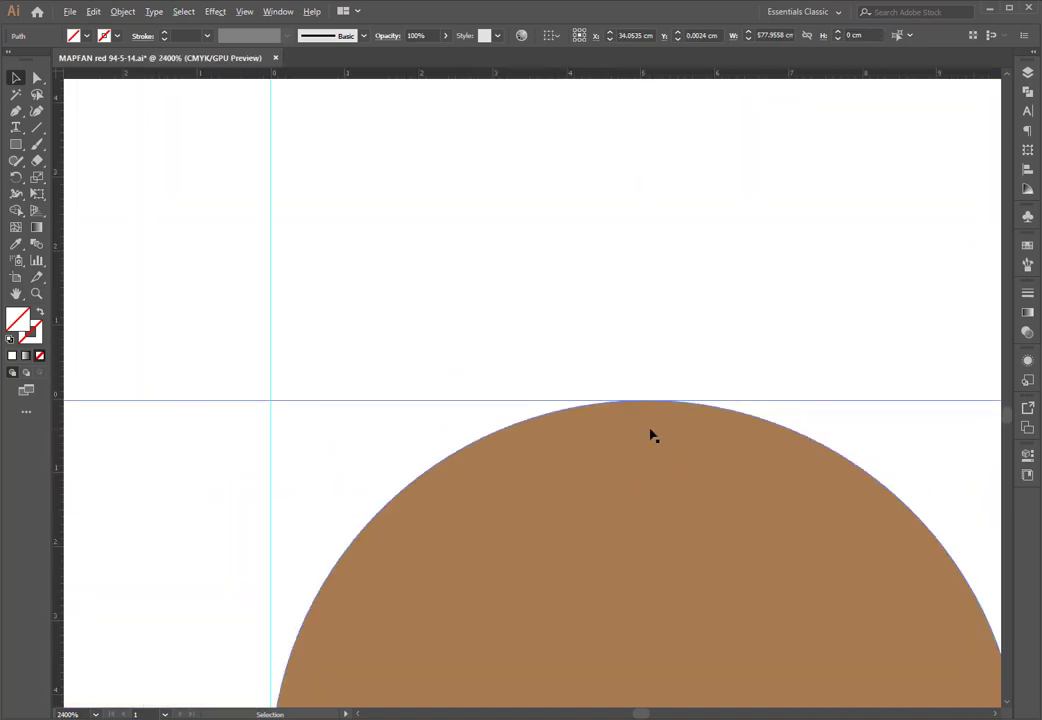
left_click_drag(784, 428, 511, 366)
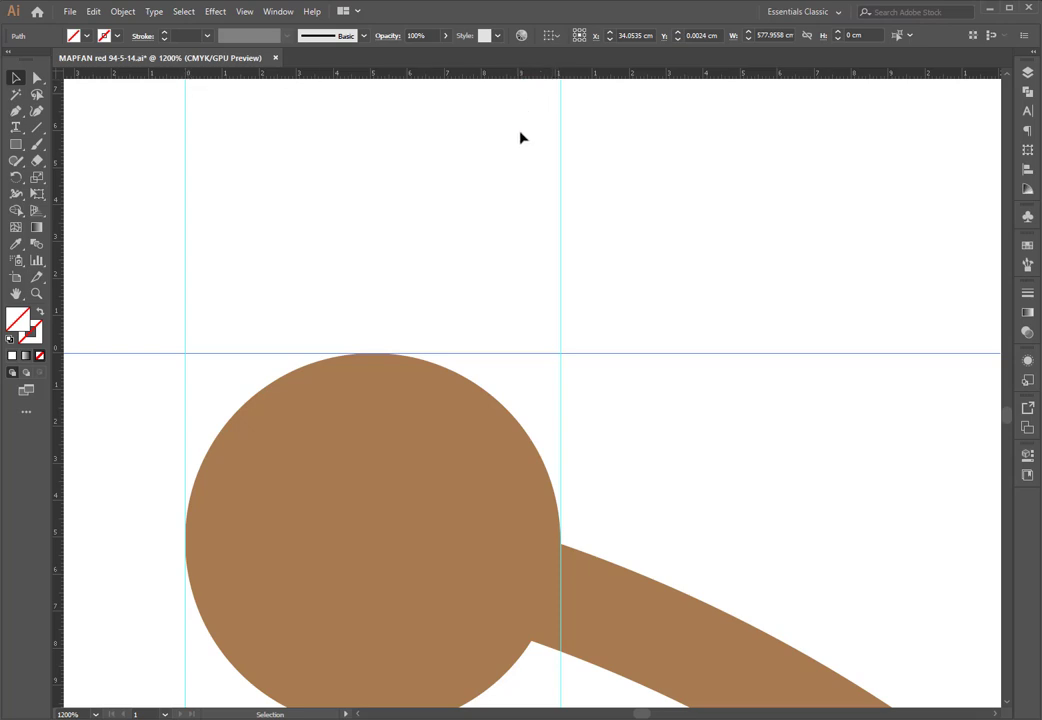
scroll(476, 280, "down", 3)
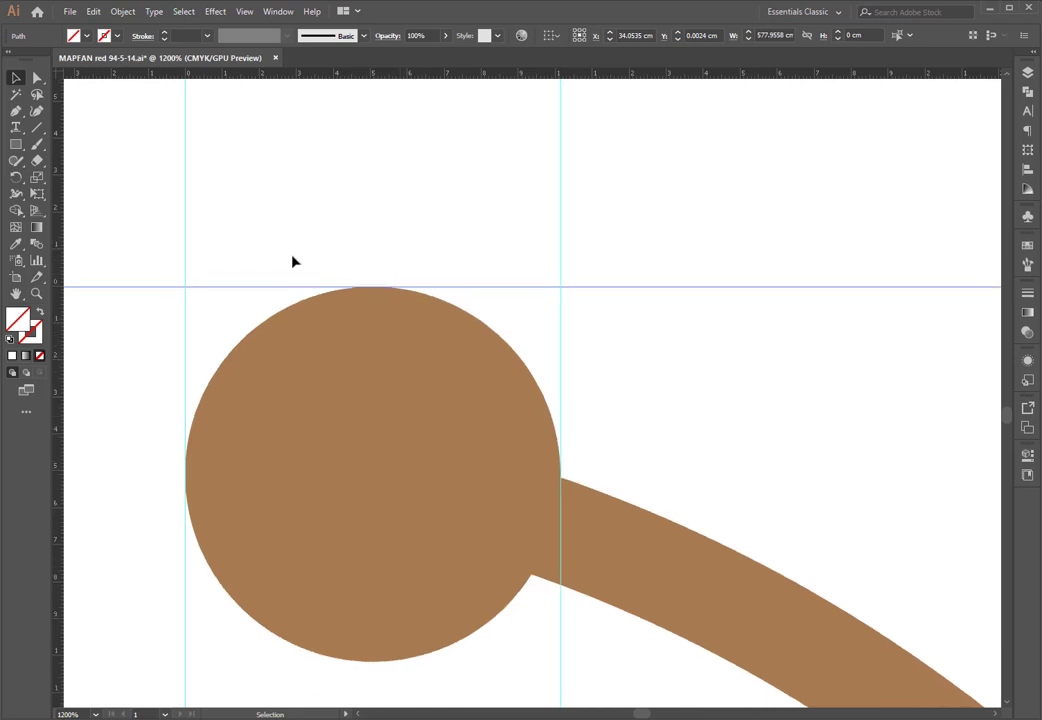
scroll(293, 261, "down", 8)
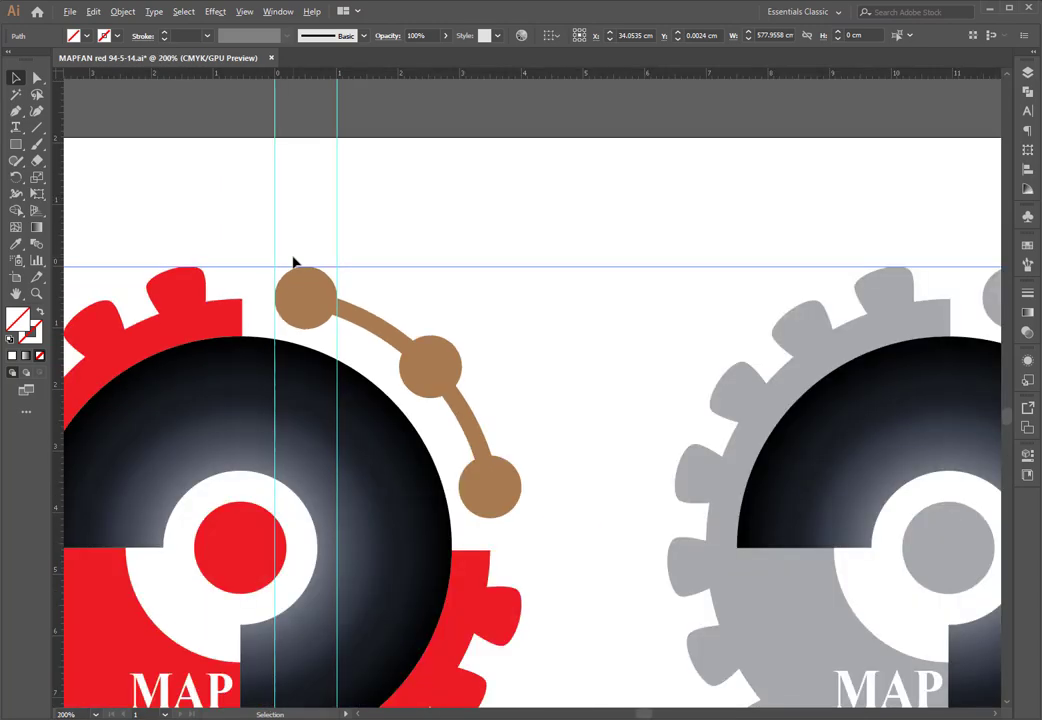
scroll(293, 261, "left", 3)
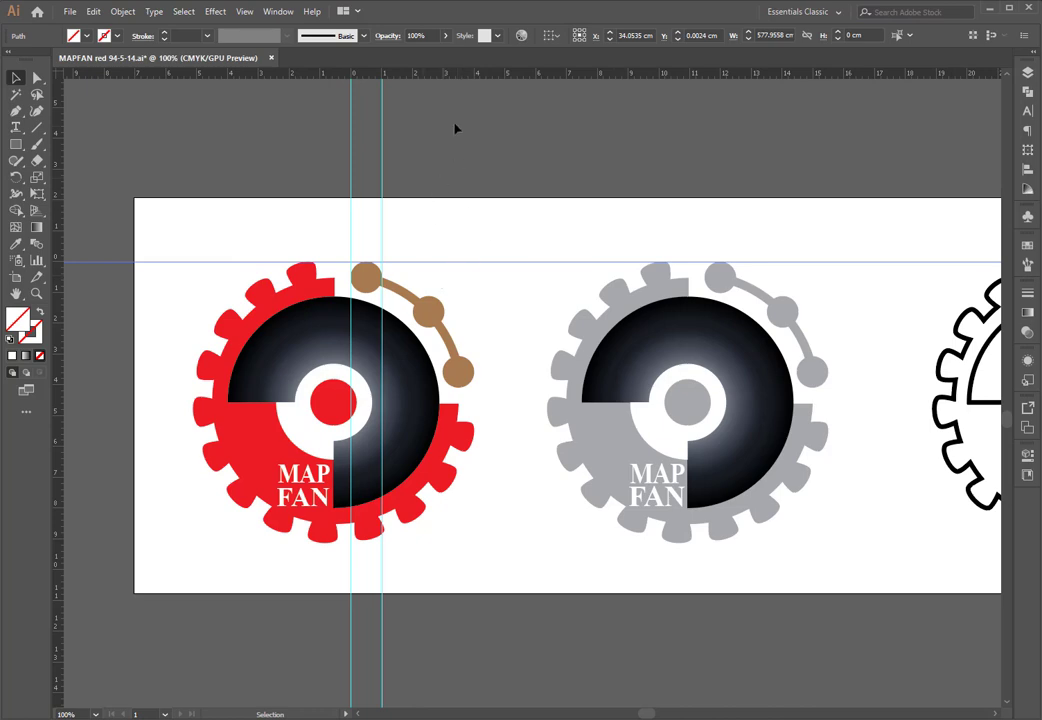
left_click(263, 135)
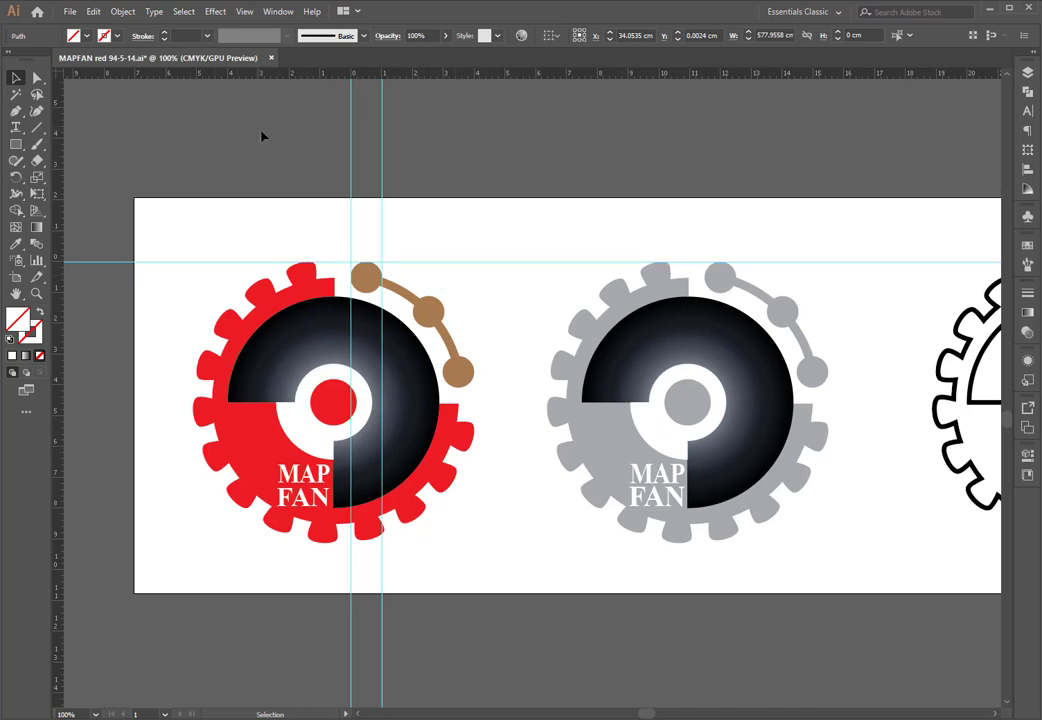
left_click_drag(330, 150, 456, 158)
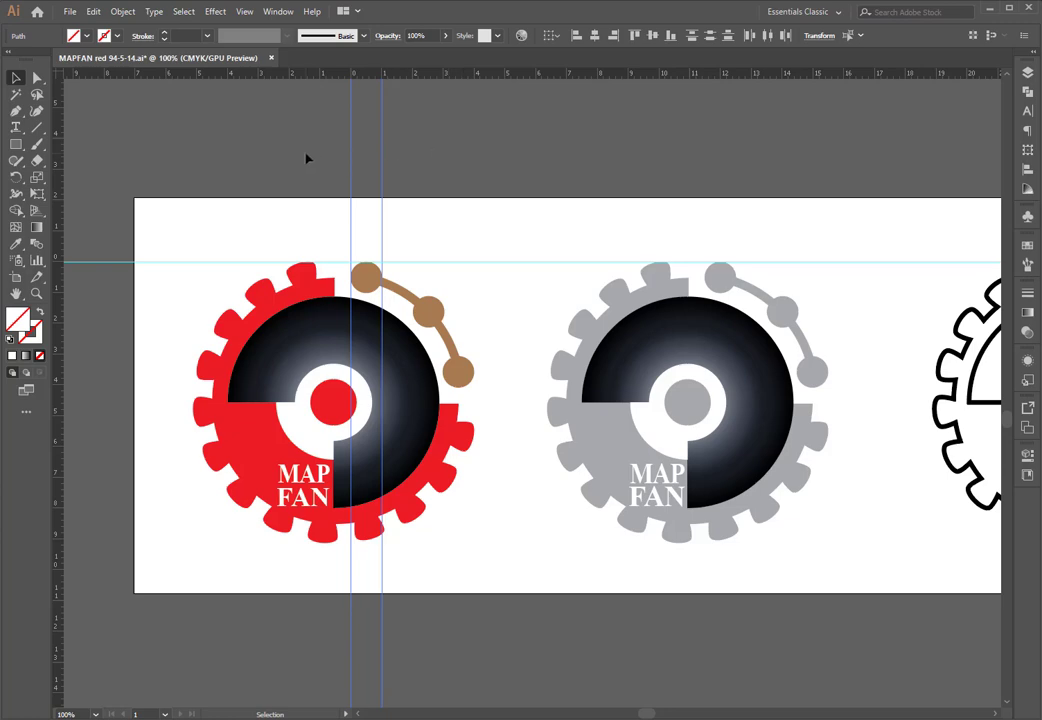
key("Delete")
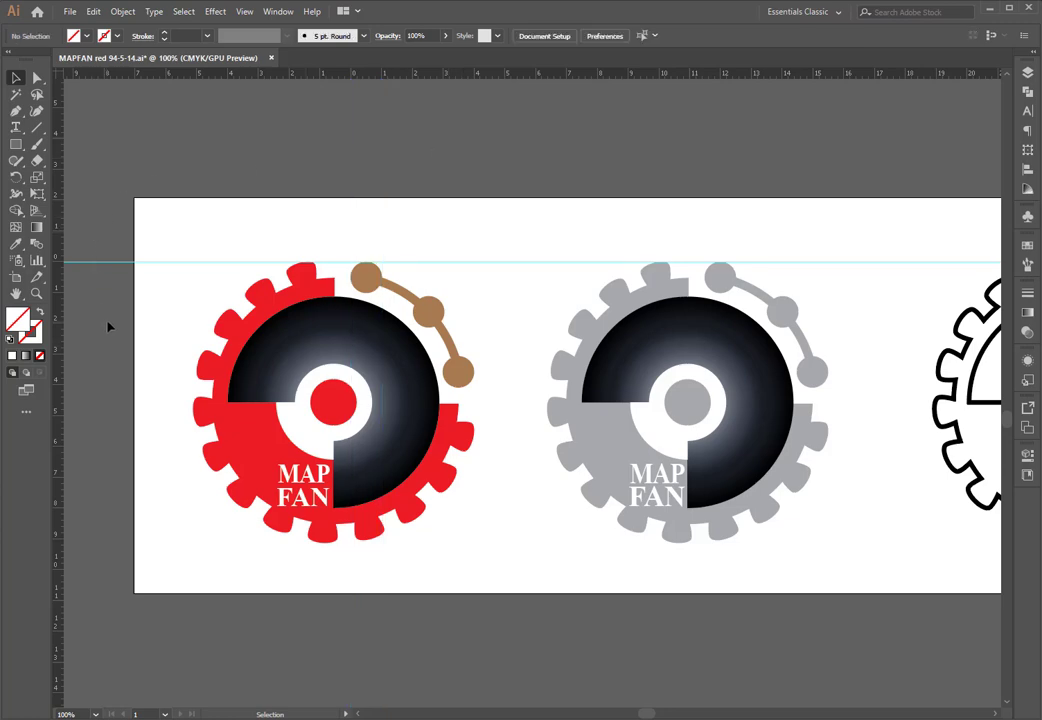
left_click(104, 264)
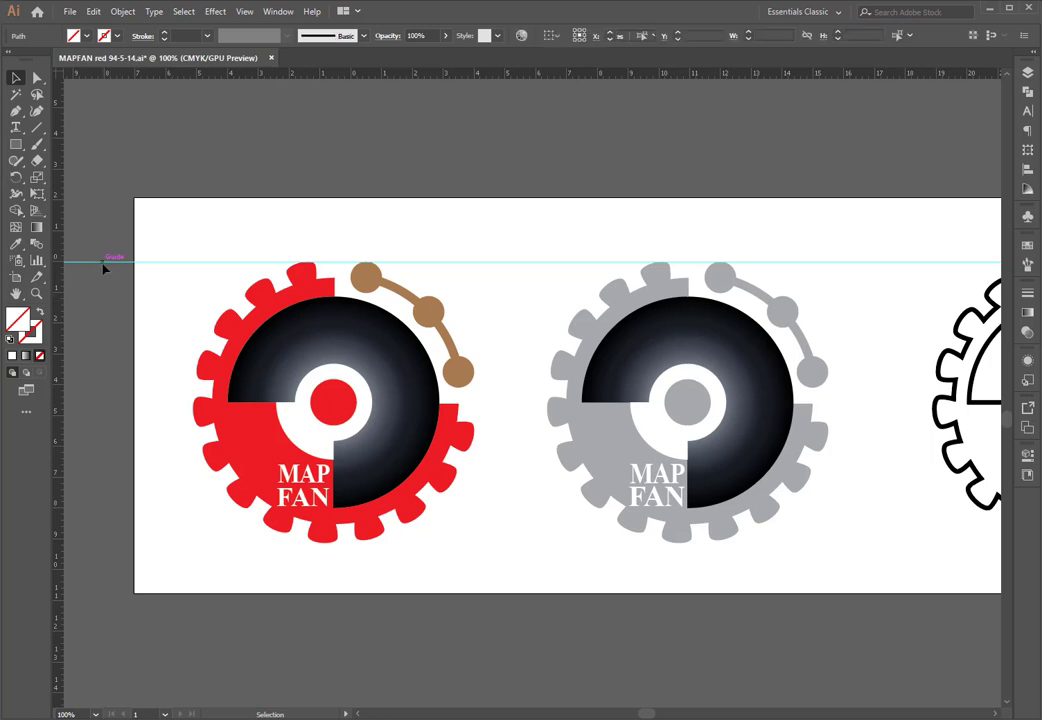
key("Delete")
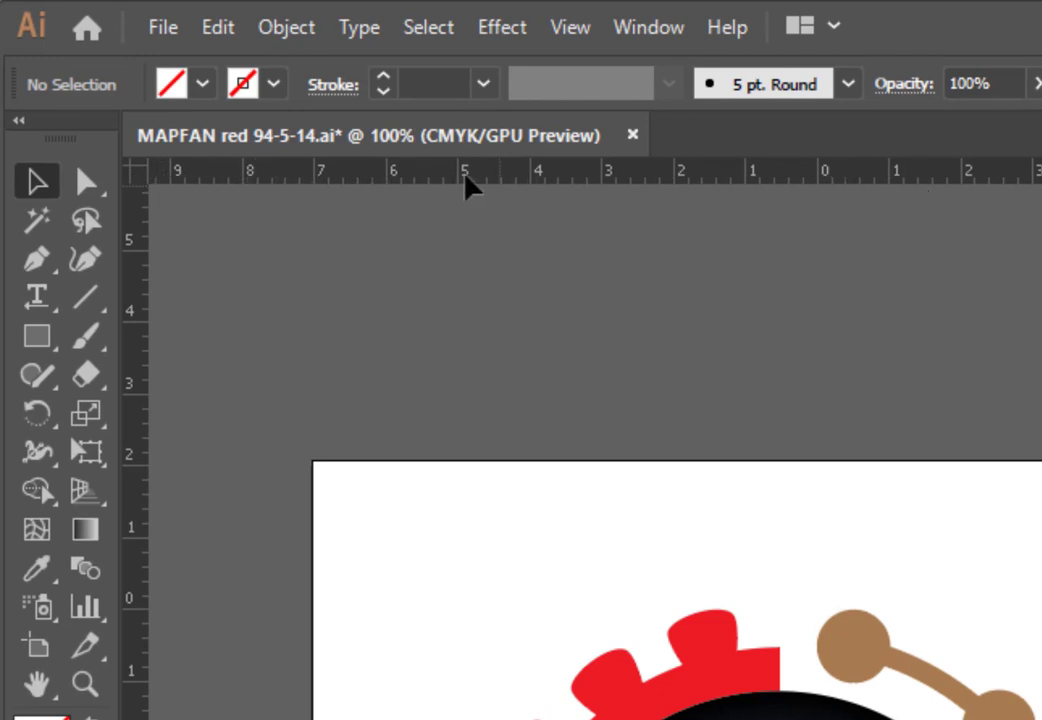
- Reset the ruler origin to its default at the artboard's upper-left corner
double_click(137, 174)
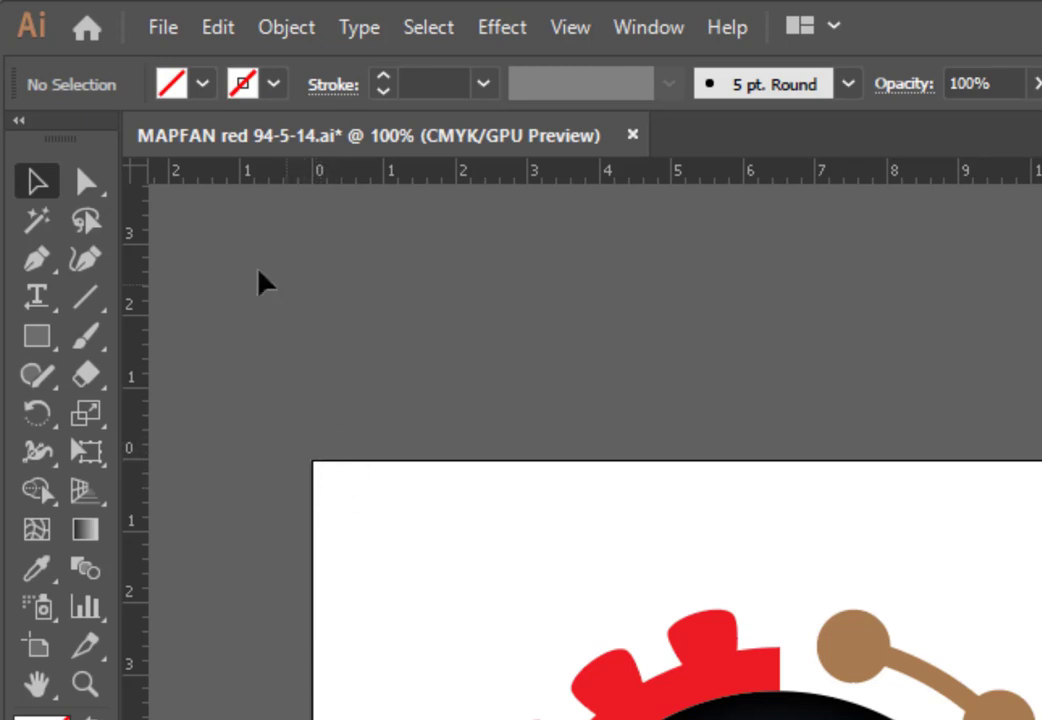
- Place a vertical guide along the artboard's left edge, at about 0.034 cm, and delete it again
left_click_drag(135, 349, 314, 346)
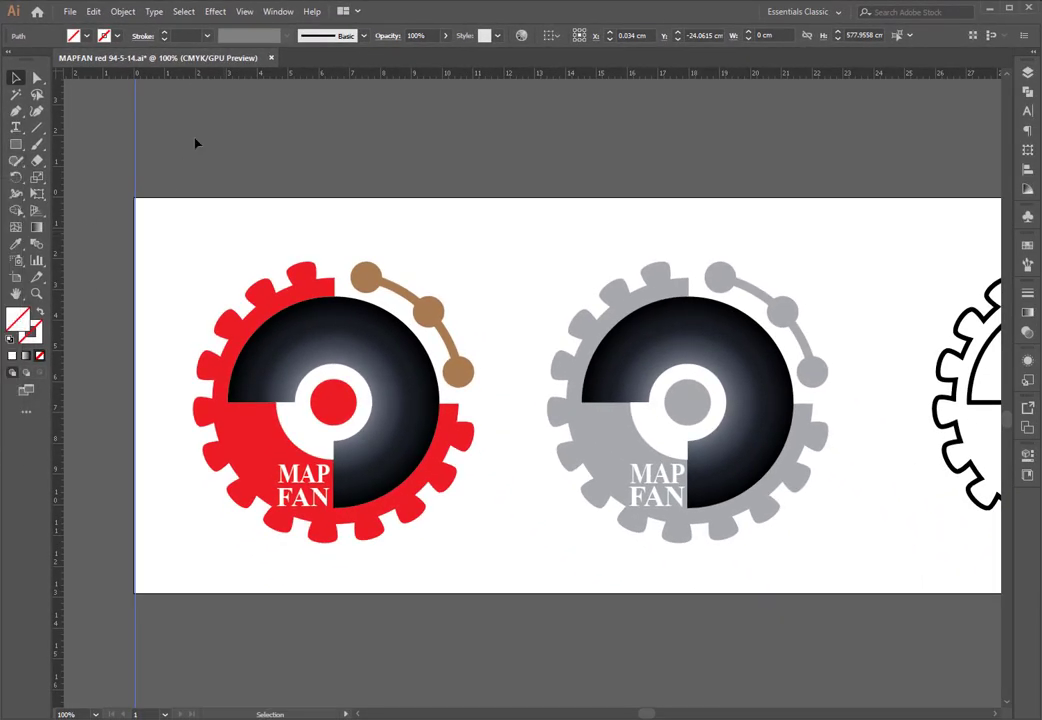
key("Delete")
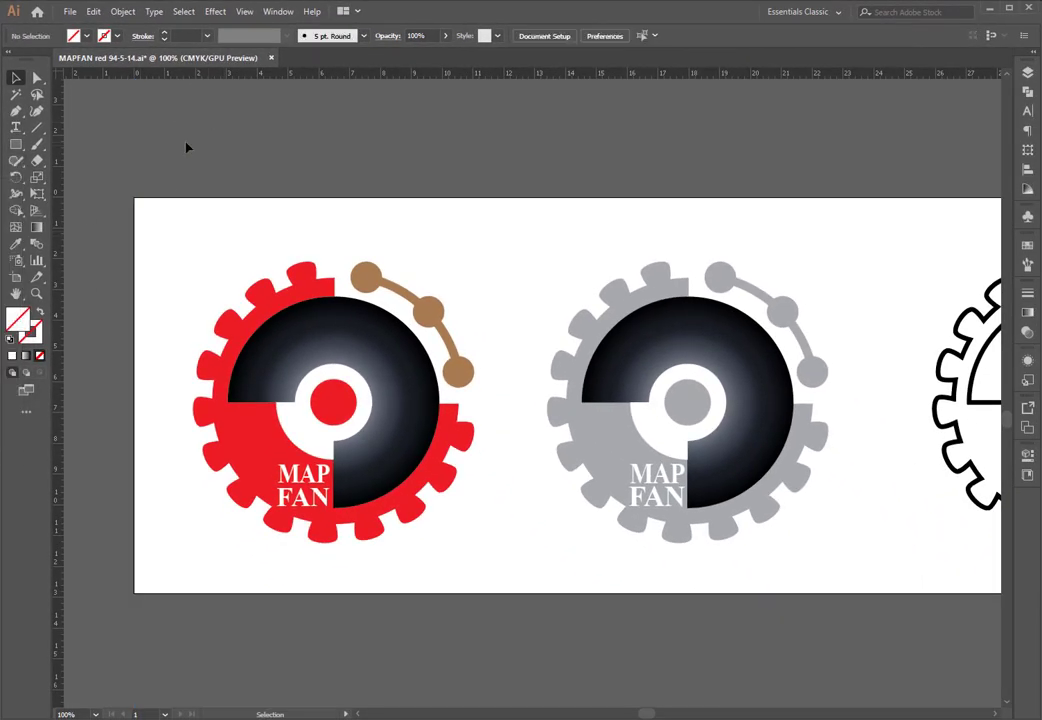